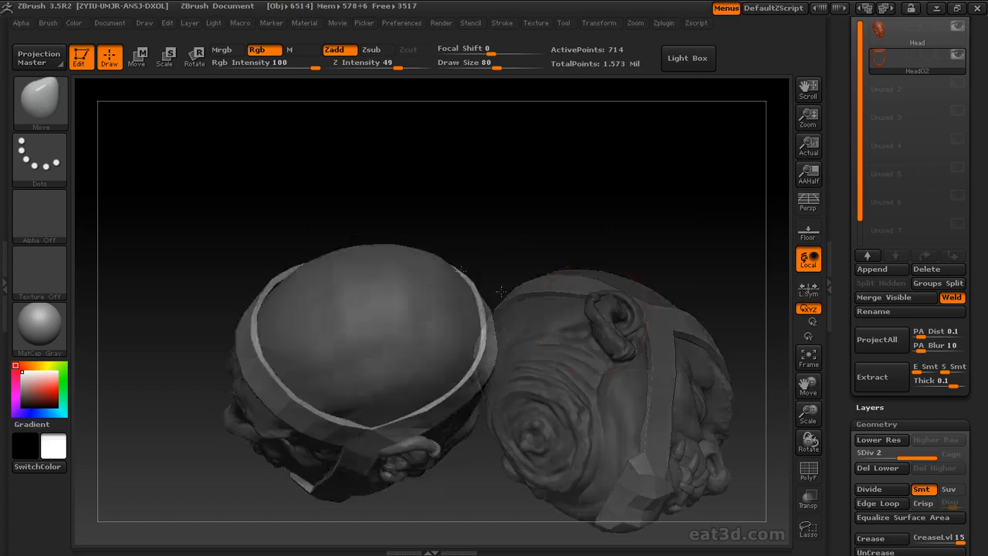
# Subdivide the head strap mesh up to subdivision level 4.
pyautogui.moveTo(444, 287)
pyautogui.mouseDown()
pyautogui.moveTo(635, 302)
pyautogui.moveTo(690, 244)
pyautogui.mouseUp()
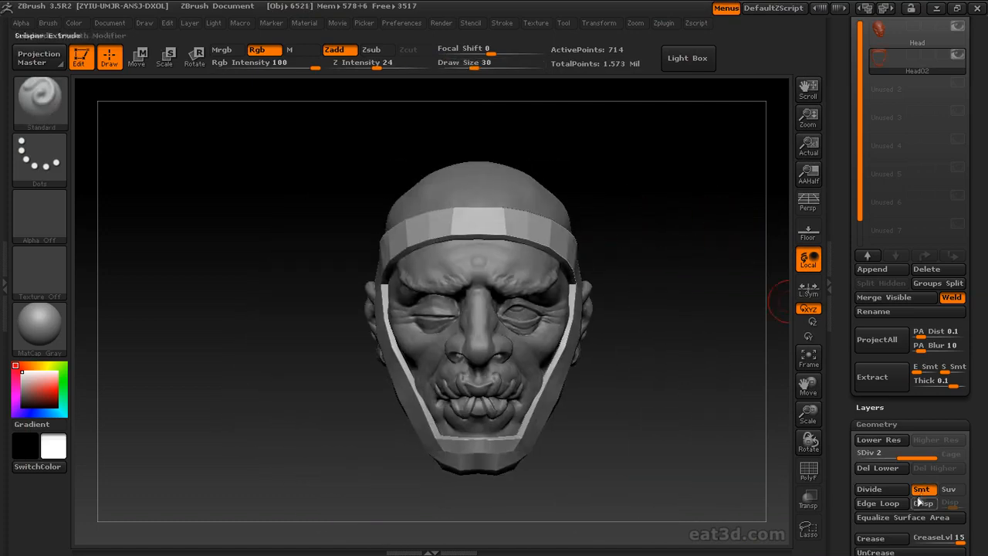
pyautogui.click(869, 488)
pyautogui.click(869, 489)
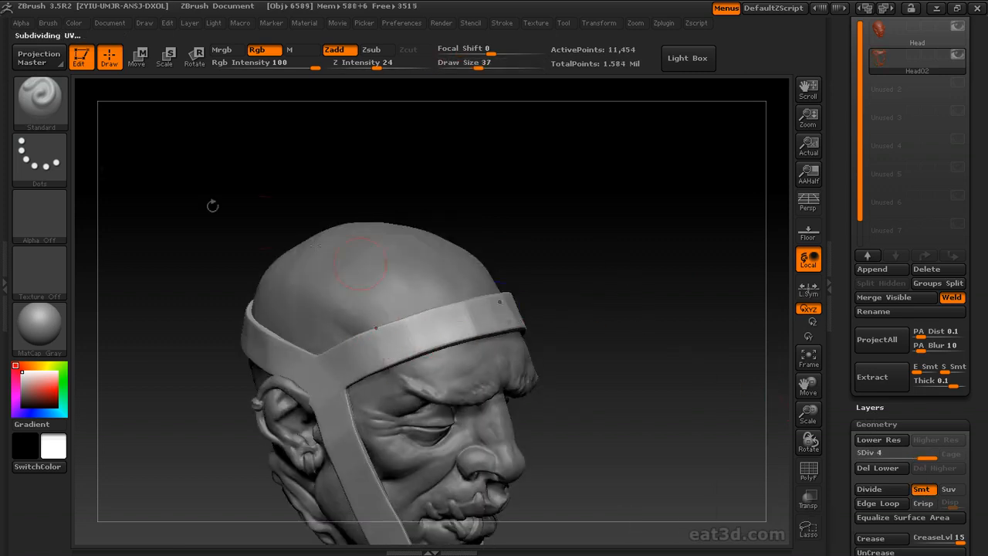
# Use the FreeHand stroke, subdivide the strap to level 5, and sculpt the edge where it meets the chin cup.
pyautogui.click(39, 160)
pyautogui.click(166, 171)
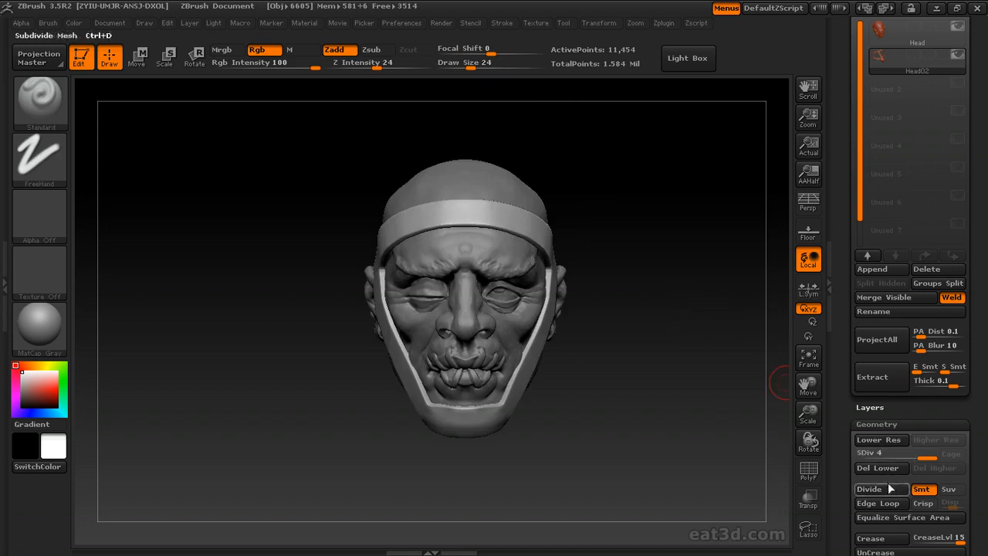
pyautogui.click(890, 489)
pyautogui.moveTo(718, 340)
pyautogui.mouseDown()
pyautogui.moveTo(683, 291)
pyautogui.moveTo(669, 342)
pyautogui.moveTo(412, 389)
pyautogui.moveTo(640, 353)
pyautogui.mouseUp()
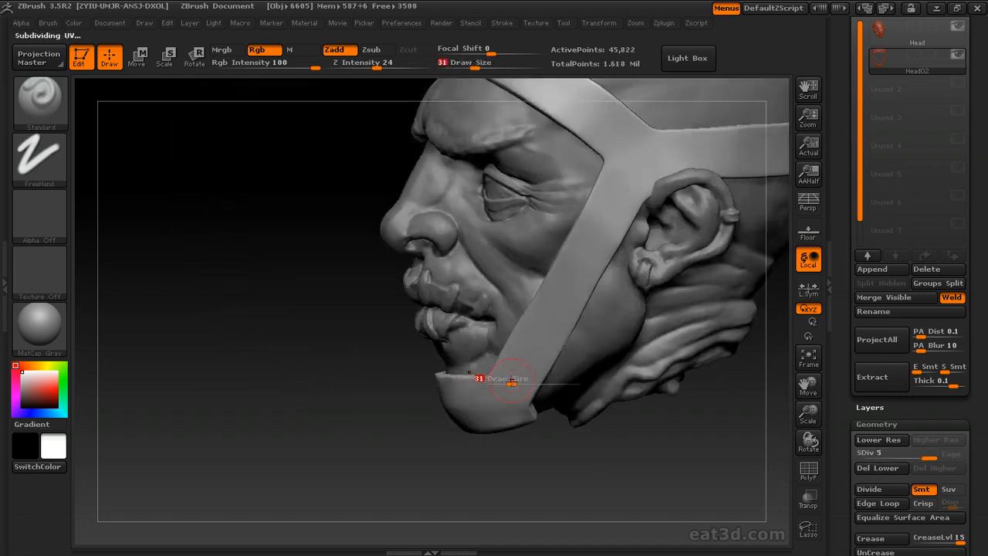
pyautogui.moveTo(478, 378)
pyautogui.mouseDown()
pyautogui.moveTo(440, 386)
pyautogui.moveTo(415, 376)
pyautogui.moveTo(508, 379)
pyautogui.moveTo(431, 341)
pyautogui.moveTo(498, 306)
pyautogui.moveTo(332, 420)
pyautogui.moveTo(395, 397)
pyautogui.moveTo(404, 420)
pyautogui.moveTo(494, 402)
pyautogui.moveTo(383, 436)
pyautogui.mouseUp()
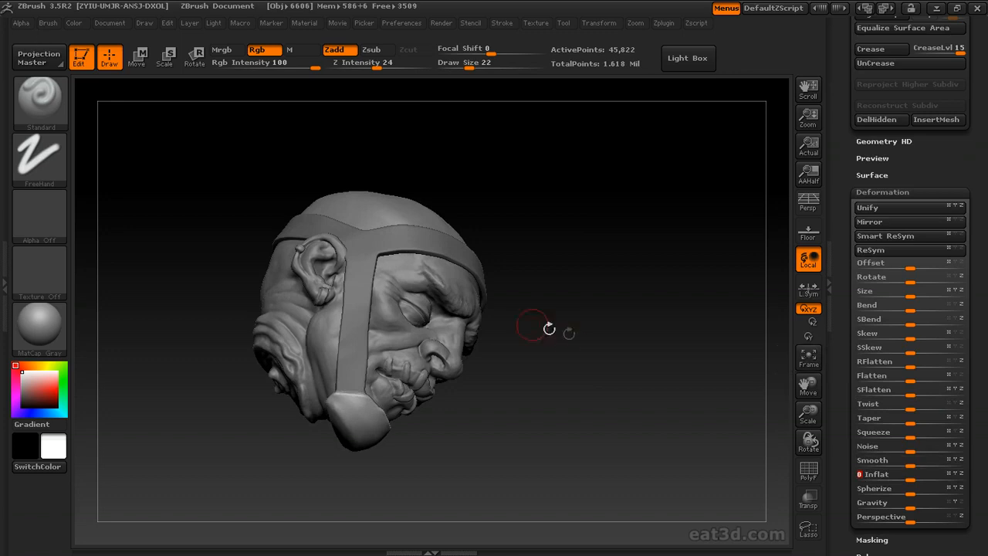
pyautogui.moveTo(549, 328); pyautogui.dragTo(606, 370)
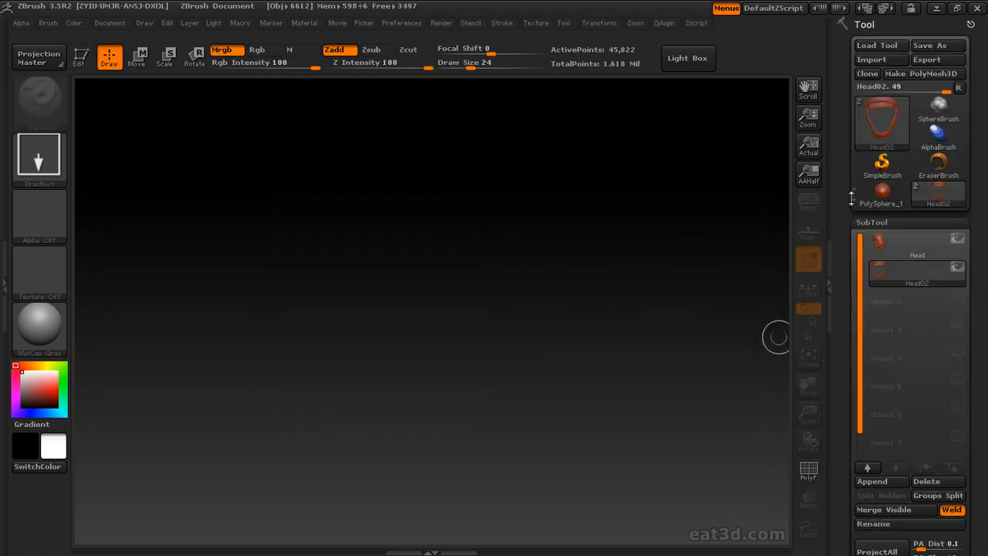
# Load the Ring3D primitive as the current tool and convert it to a PolyMesh3D.
pyautogui.click(881, 162)
pyautogui.click(878, 123)
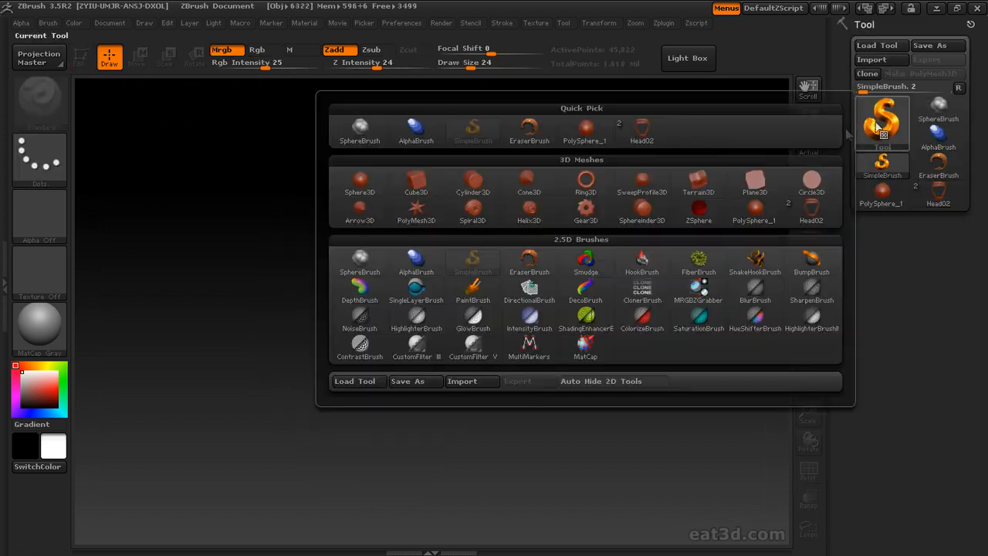
pyautogui.click(596, 184)
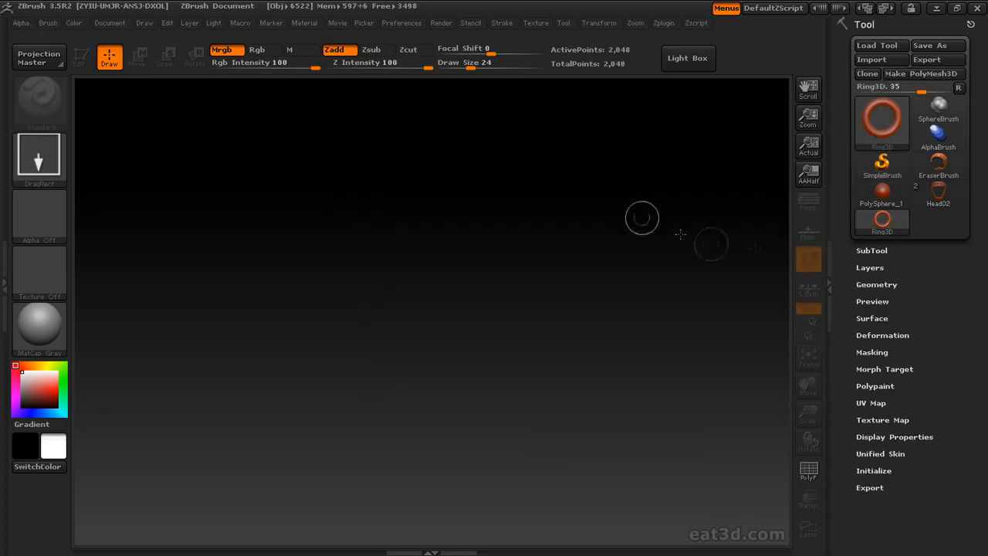
pyautogui.click(930, 74)
# Append the ring polymesh to the Head02 tool and place the model on the canvas in Edit mode.
pyautogui.click(939, 193)
pyautogui.click(879, 251)
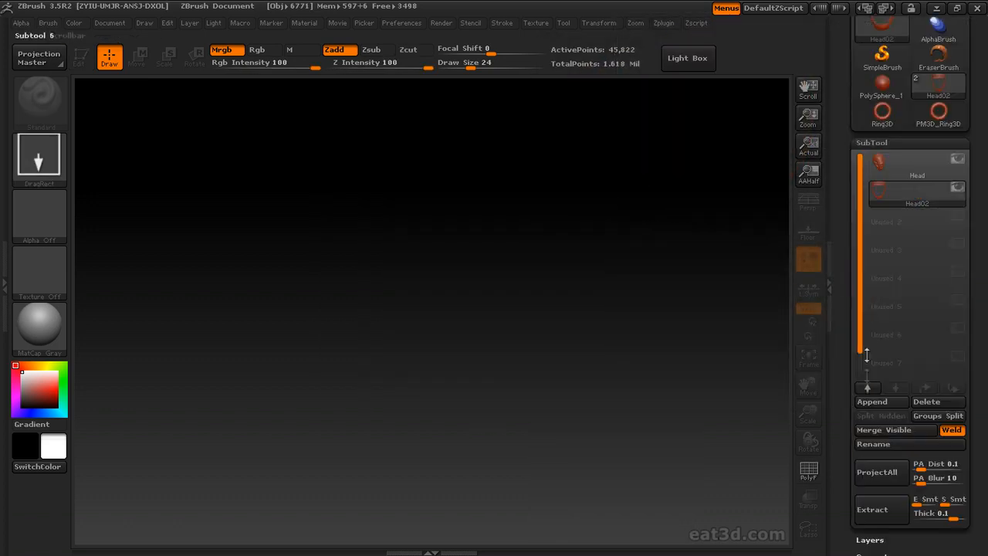
pyautogui.click(872, 402)
pyautogui.click(751, 282)
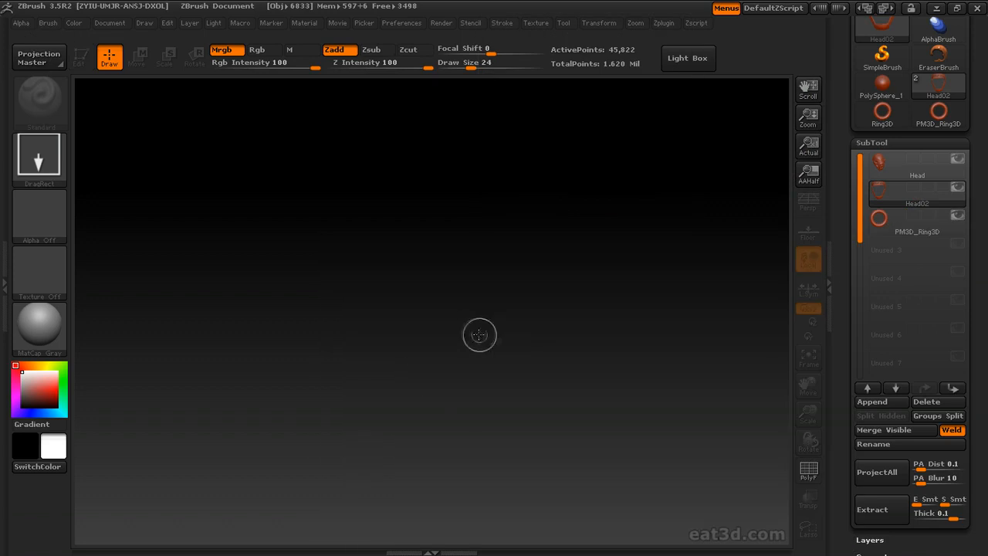
pyautogui.moveTo(478, 332); pyautogui.dragTo(196, 193)
pyautogui.press('t')
pyautogui.keyDown('alt'); pyautogui.moveTo(300, 231); pyautogui.dragTo(295, 263); pyautogui.keyUp('alt')
# Select the ring subtool, scale it down, and move it toward the side of the head.
pyautogui.click(875, 227)
pyautogui.press('e')
pyautogui.moveTo(536, 322)
pyautogui.mouseDown()
pyautogui.moveTo(675, 221)
pyautogui.moveTo(594, 269)
pyautogui.mouseUp()
pyautogui.moveTo(675, 221); pyautogui.dragTo(571, 210)
pyautogui.press('w')
pyautogui.keyDown('shift'); pyautogui.moveTo(595, 322); pyautogui.dragTo(479, 324); pyautogui.keyUp('shift')
pyautogui.keyDown('alt'); pyautogui.moveTo(488, 193); pyautogui.dragTo(424, 350); pyautogui.keyUp('alt')
pyautogui.moveTo(382, 398); pyautogui.dragTo(505, 381)
pyautogui.moveTo(444, 389); pyautogui.dragTo(497, 384)
pyautogui.moveTo(510, 326); pyautogui.dragTo(610, 316)
pyautogui.moveTo(572, 193)
pyautogui.keyDown('alt'); pyautogui.mouseDown()
pyautogui.moveTo(579, 311)
pyautogui.moveTo(590, 318)
pyautogui.mouseUp(); pyautogui.keyUp('alt')
# Rotate the ring to follow the side of the head and adjust its scale.
pyautogui.press('r')
pyautogui.moveTo(517, 329); pyautogui.dragTo(416, 320)
pyautogui.moveTo(577, 297); pyautogui.dragTo(477, 299)
pyautogui.moveTo(533, 322)
pyautogui.mouseDown()
pyautogui.moveTo(659, 319)
pyautogui.moveTo(654, 294)
pyautogui.mouseUp()
pyautogui.keyDown('alt'); pyautogui.moveTo(723, 332); pyautogui.dragTo(645, 305); pyautogui.keyUp('alt')
pyautogui.moveTo(476, 218); pyautogui.dragTo(476, 329)
pyautogui.moveTo(480, 274); pyautogui.dragTo(569, 186)
pyautogui.press('e')
pyautogui.moveTo(477, 217); pyautogui.dragTo(451, 248)
# Move the ring onto the strap junction above the ear and tilt it to match the strap surface.
pyautogui.press('w')
pyautogui.keyDown('alt'); pyautogui.moveTo(679, 146); pyautogui.dragTo(691, 201); pyautogui.keyUp('alt')
pyautogui.moveTo(690, 201)
pyautogui.keyDown('alt'); pyautogui.mouseDown()
pyautogui.moveTo(695, 249)
pyautogui.moveTo(775, 250)
pyautogui.mouseUp(); pyautogui.keyUp('alt')
pyautogui.moveTo(483, 308); pyautogui.dragTo(436, 295)
pyautogui.press('r')
pyautogui.moveTo(420, 304); pyautogui.dragTo(414, 342)
pyautogui.moveTo(610, 239); pyautogui.dragTo(679, 241)
pyautogui.moveTo(417, 324); pyautogui.dragTo(406, 326)
pyautogui.keyDown('shift'); pyautogui.moveTo(679, 239); pyautogui.dragTo(610, 240); pyautogui.keyUp('shift')
pyautogui.moveTo(417, 325); pyautogui.dragTo(412, 326)
# Nudge the ring tight against the strap junction, return to Draw mode, and frame the front view.
pyautogui.press('w')
pyautogui.moveTo(640, 236); pyautogui.dragTo(772, 236)
pyautogui.moveTo(417, 327); pyautogui.dragTo(414, 327)
pyautogui.moveTo(656, 239); pyautogui.dragTo(533, 240)
pyautogui.moveTo(392, 322); pyautogui.dragTo(394, 322)
pyautogui.moveTo(591, 253); pyautogui.dragTo(707, 255)
pyautogui.press('q')
pyautogui.press('f')
pyautogui.keyDown('shift'); pyautogui.moveTo(649, 278); pyautogui.dragTo(664, 268); pyautogui.keyUp('shift')
# Clone the positioned ring and append the copy as a new subtool.
pyautogui.moveTo(844, 178)
pyautogui.mouseDown()
pyautogui.moveTo(844, 286)
pyautogui.moveTo(844, 193)
pyautogui.mouseUp()
pyautogui.click(871, 72)
pyautogui.click(872, 391)
pyautogui.click(416, 381)
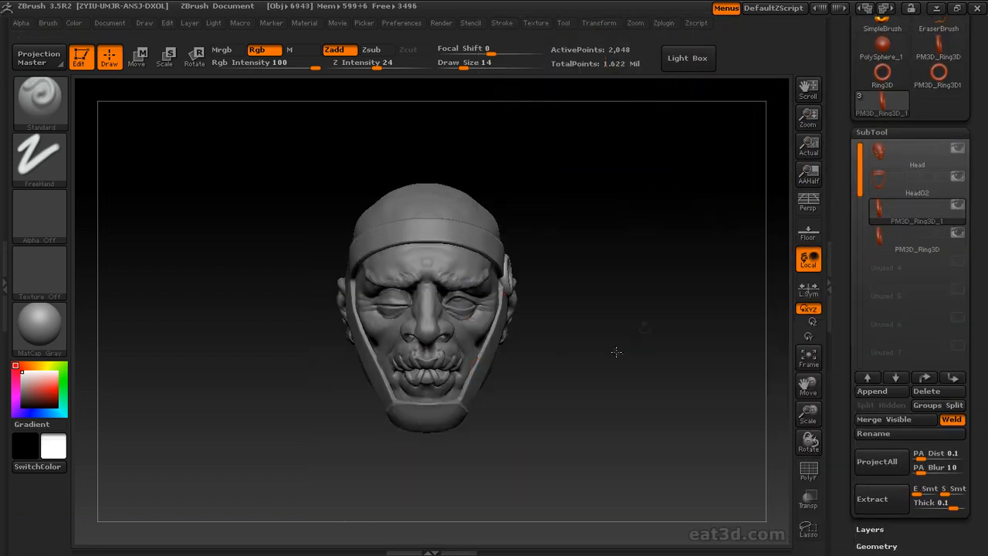
# Mirror the PM3D_Ring3D subtool to the opposite side of the head.
pyautogui.click(917, 250)
pyautogui.moveTo(841, 510); pyautogui.dragTo(839, 347)
pyautogui.moveTo(873, 442); pyautogui.dragTo(865, 403)
pyautogui.click(867, 409)
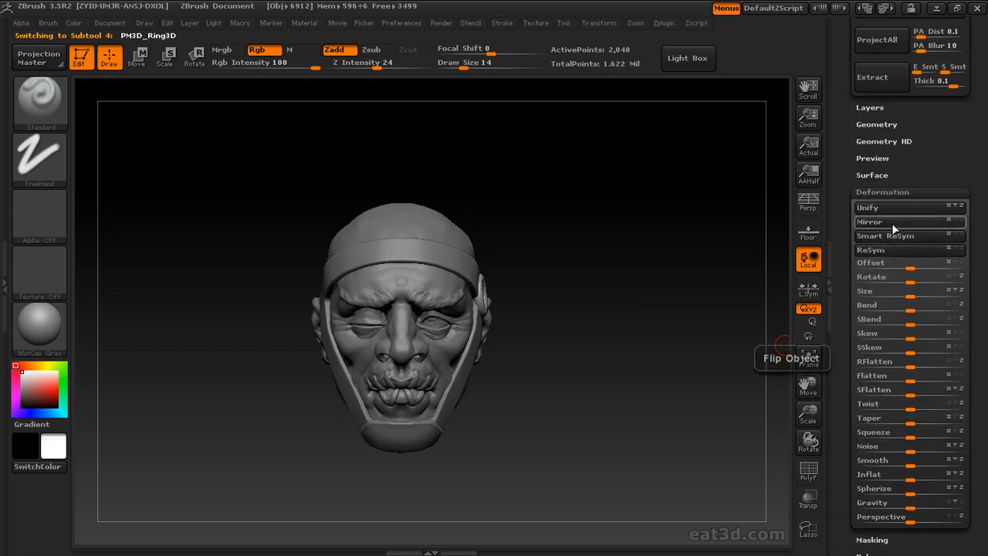
# Hide the head and strap subtools and merge the two visible rings into one tool.
pyautogui.moveTo(835, 242); pyautogui.dragTo(850, 300)
pyautogui.click(957, 325)
pyautogui.click(956, 297)
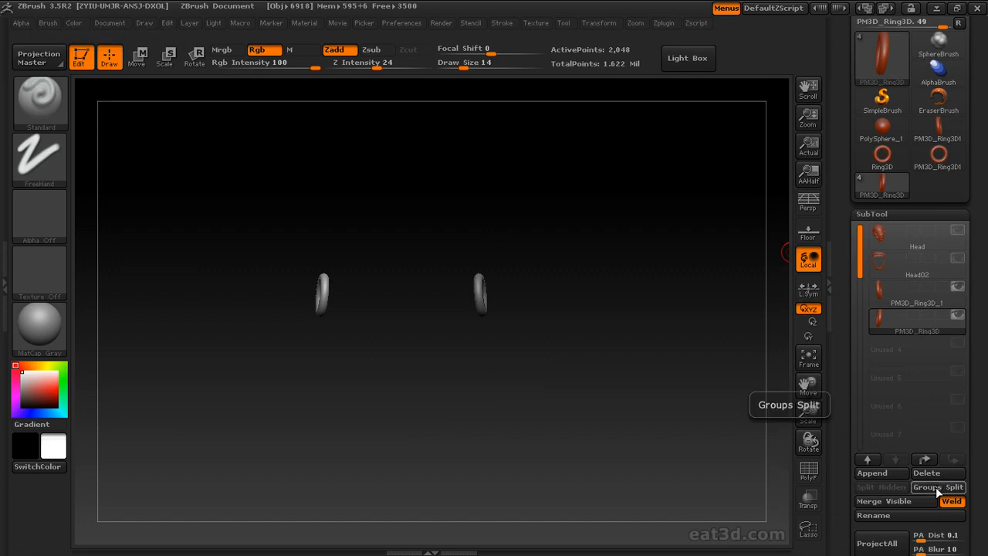
pyautogui.click(880, 502)
# Delete the two separate ring subtools and append the merged ring pair in their place.
pyautogui.click(909, 306)
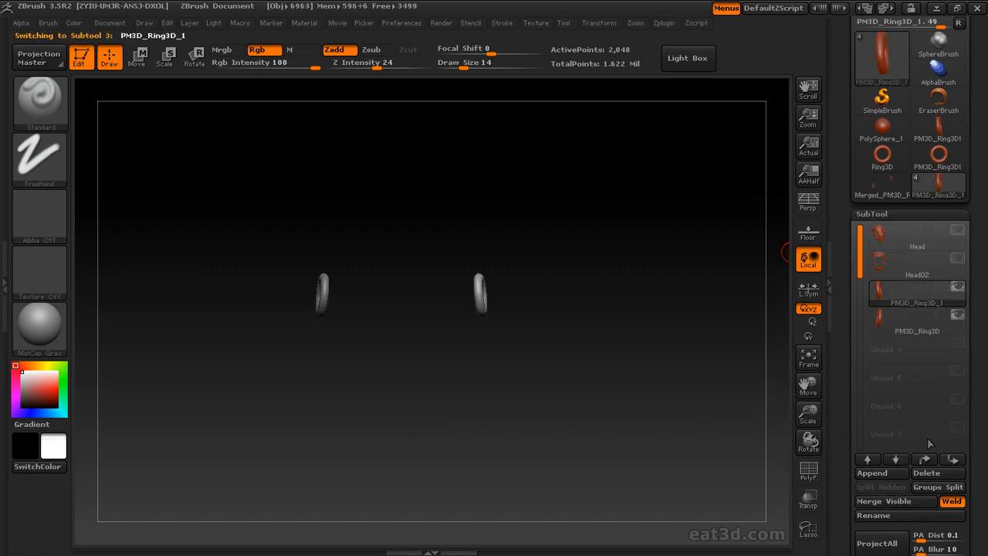
pyautogui.click(926, 472)
pyautogui.click(926, 472)
pyautogui.click(872, 472)
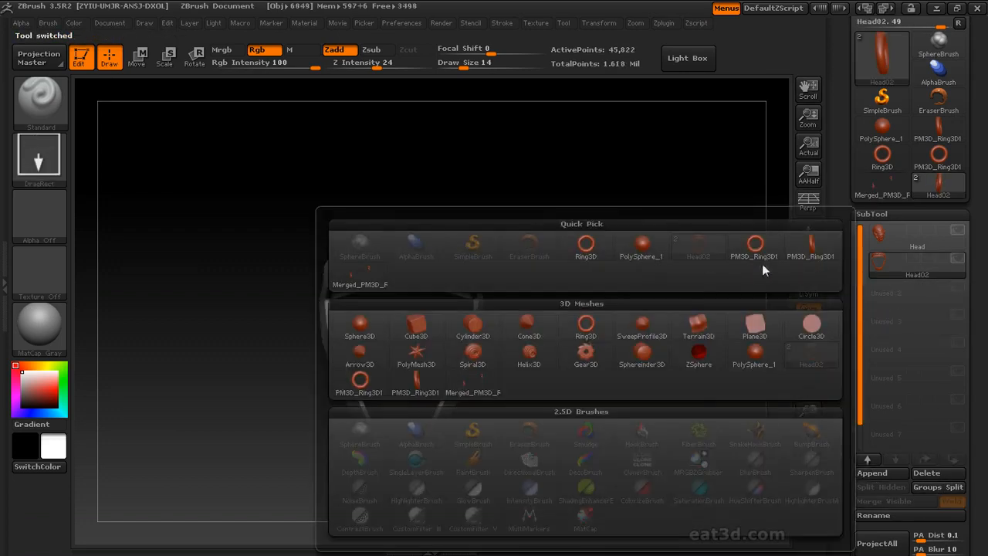
pyautogui.click(378, 276)
# Select the Head02 strap, pull its junction apart around the ring with the Move brush, and subdivide it to level 4.
pyautogui.moveTo(655, 278); pyautogui.dragTo(750, 282)
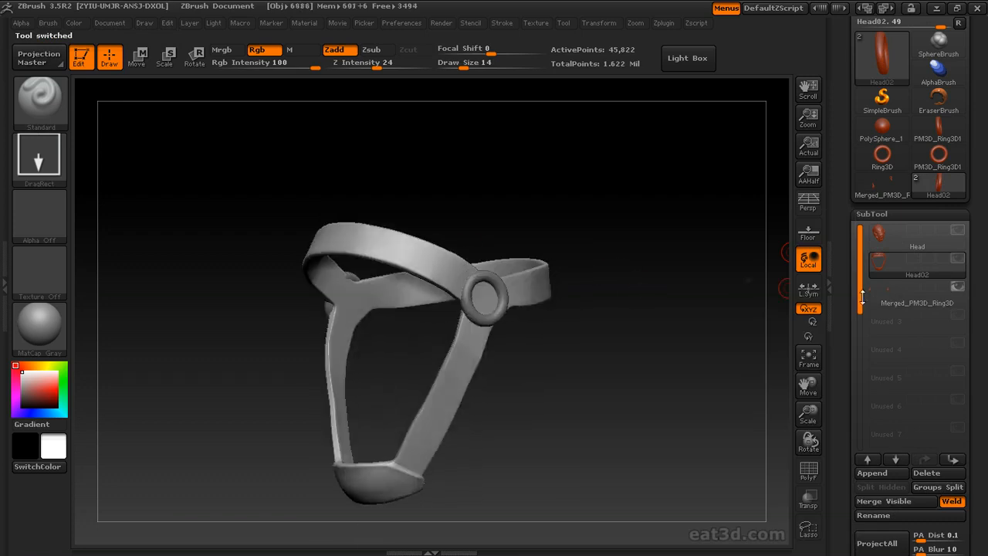
pyautogui.keyDown('alt'); pyautogui.click(486, 298); pyautogui.keyUp('alt')
pyautogui.moveTo(599, 287)
pyautogui.mouseDown()
pyautogui.moveTo(663, 287)
pyautogui.moveTo(595, 302)
pyautogui.mouseUp()
pyautogui.click(920, 276)
pyautogui.click(872, 245)
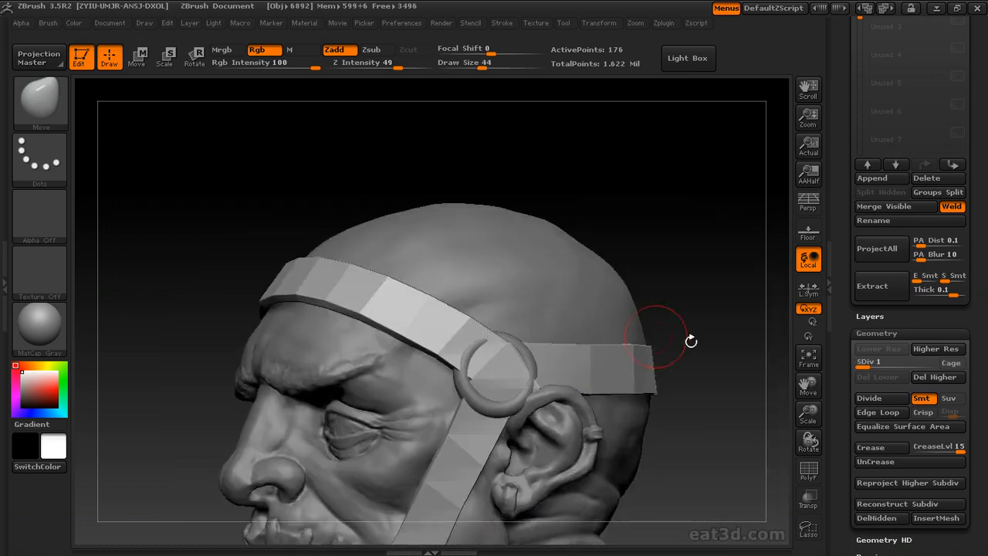
pyautogui.hotkey('ctrl', 'd')
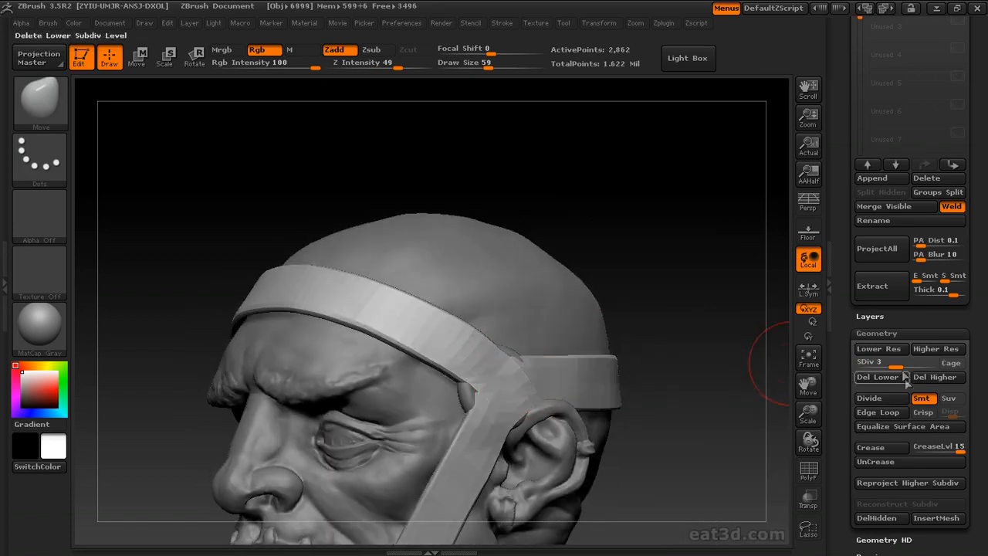
pyautogui.click(869, 397)
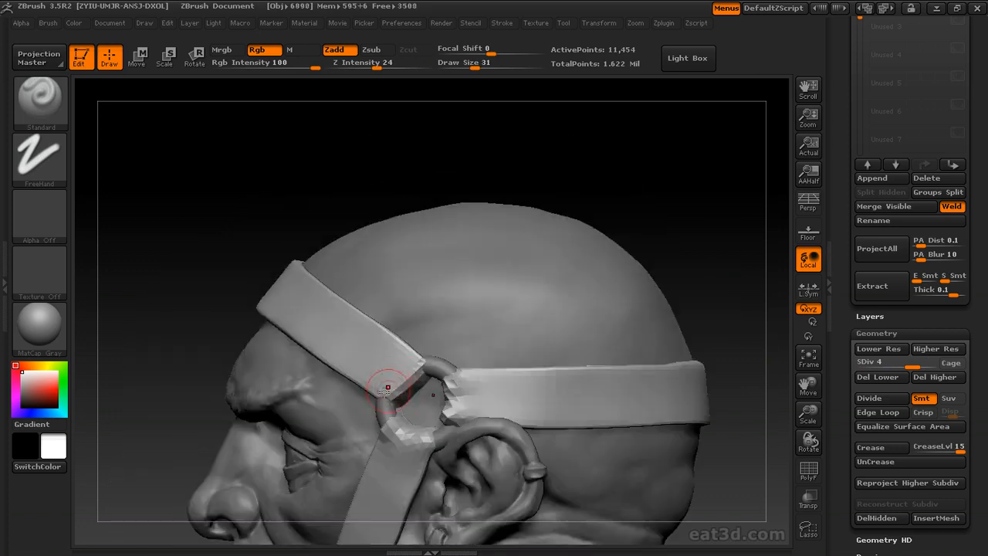
# Subdivide the strap to level 6 while sculpting the three strap ends around the ring with the Standard brush.
pyautogui.hotkey('ctrl', 'd')
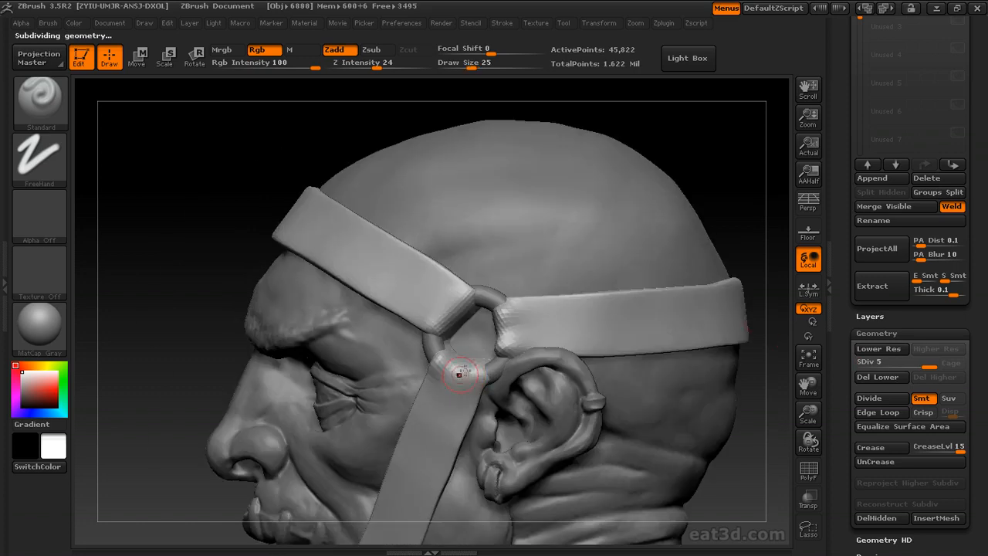
pyautogui.press('s')
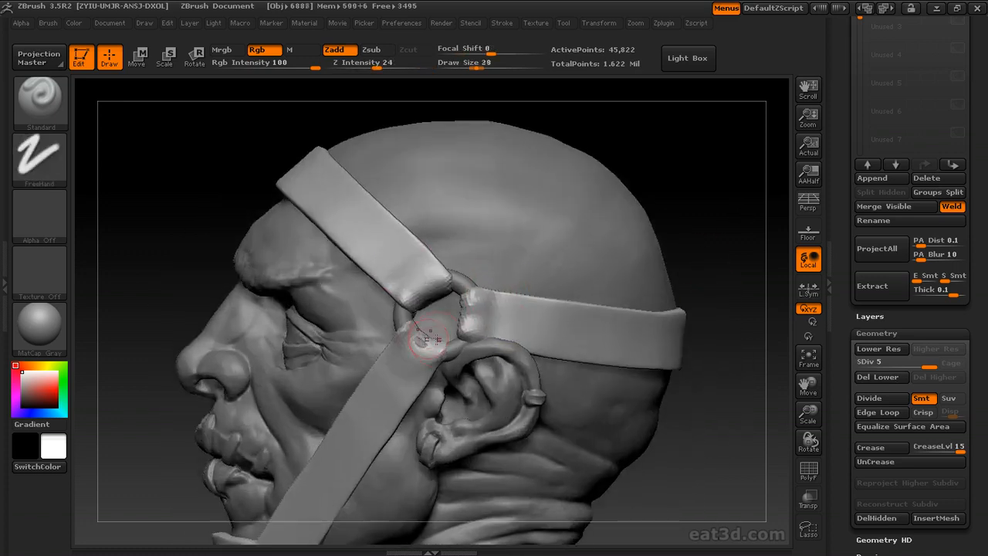
pyautogui.click(870, 398)
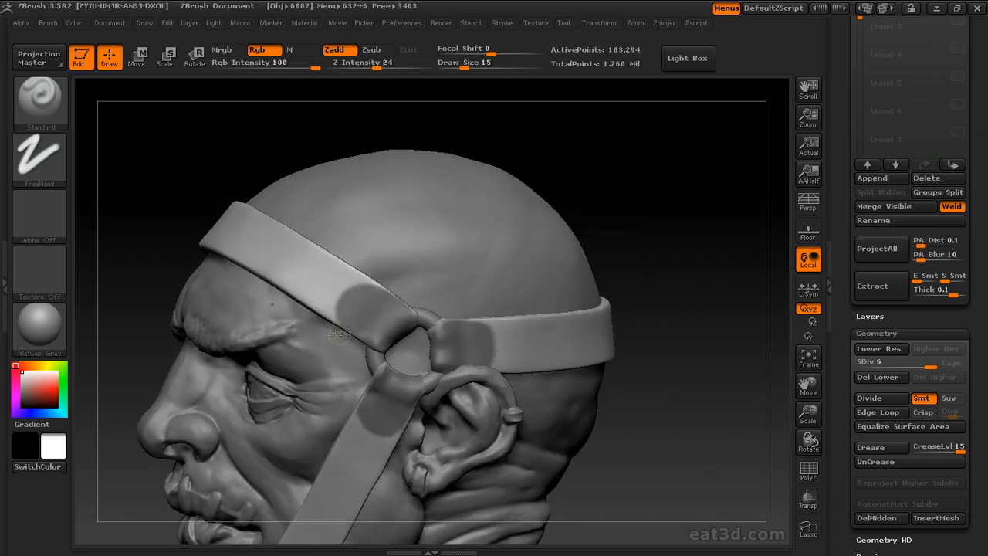
# Invert the mask over the strap ends beside the ring and raise the unmasked ends with a deformation.
pyautogui.moveTo(618, 307); pyautogui.dragTo(664, 316)
pyautogui.keyDown('ctrl'); pyautogui.click(664, 316); pyautogui.keyUp('ctrl')
pyautogui.moveTo(865, 531); pyautogui.dragTo(873, 438)
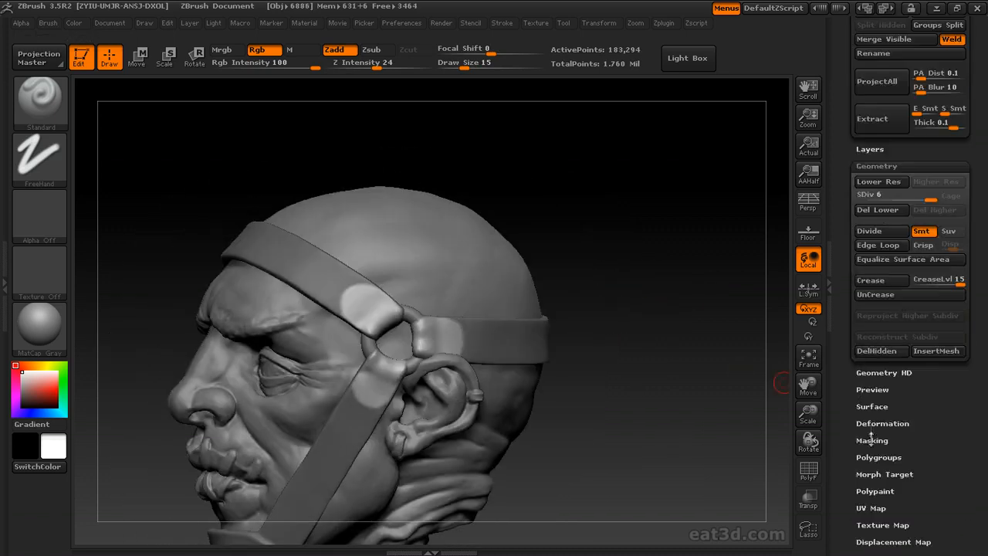
pyautogui.click(879, 424)
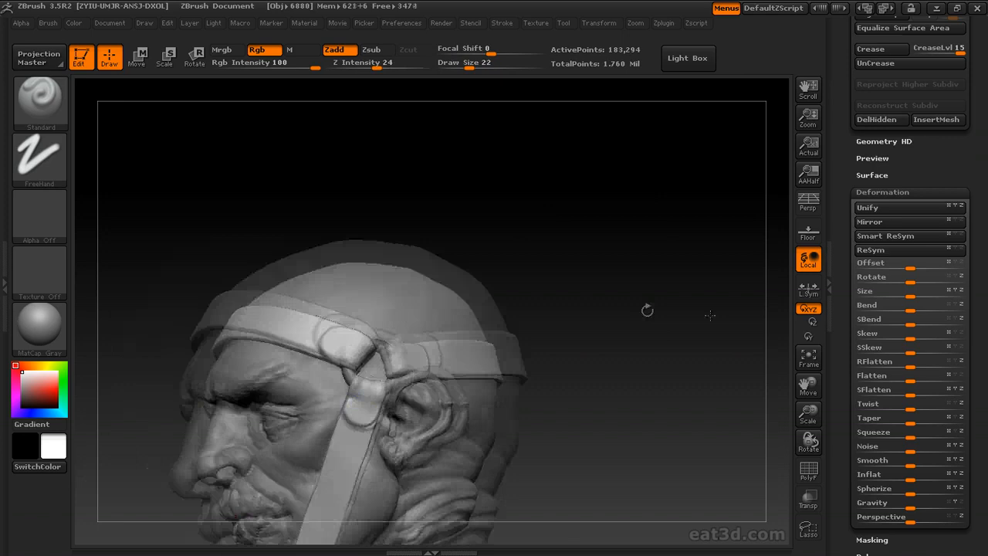
pyautogui.click(882, 192)
pyautogui.scroll(5, 896, 310)
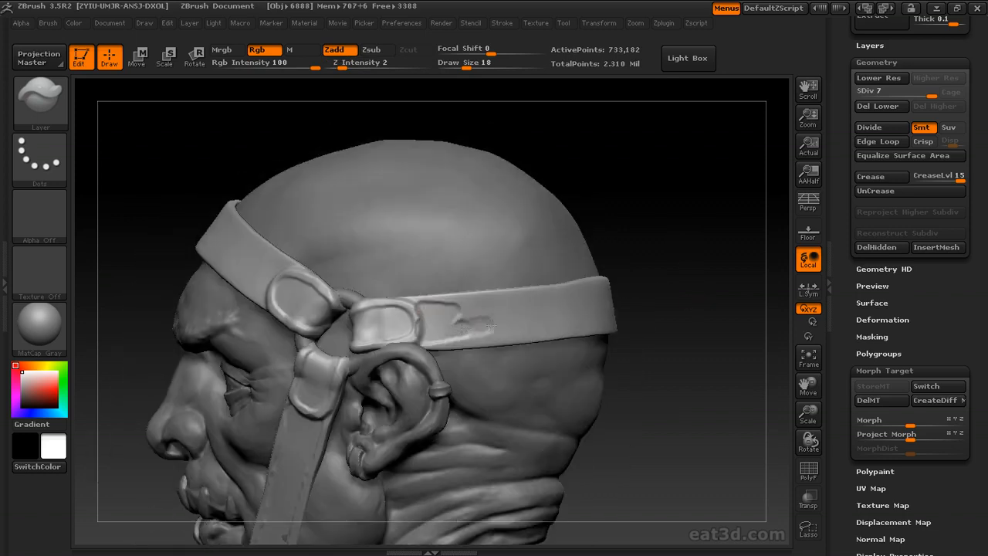
# Sculpt a recessed band along the rear strap with the Layer brush and clean up its borders with the Morph brush.
pyautogui.moveTo(489, 322); pyautogui.dragTo(575, 303)
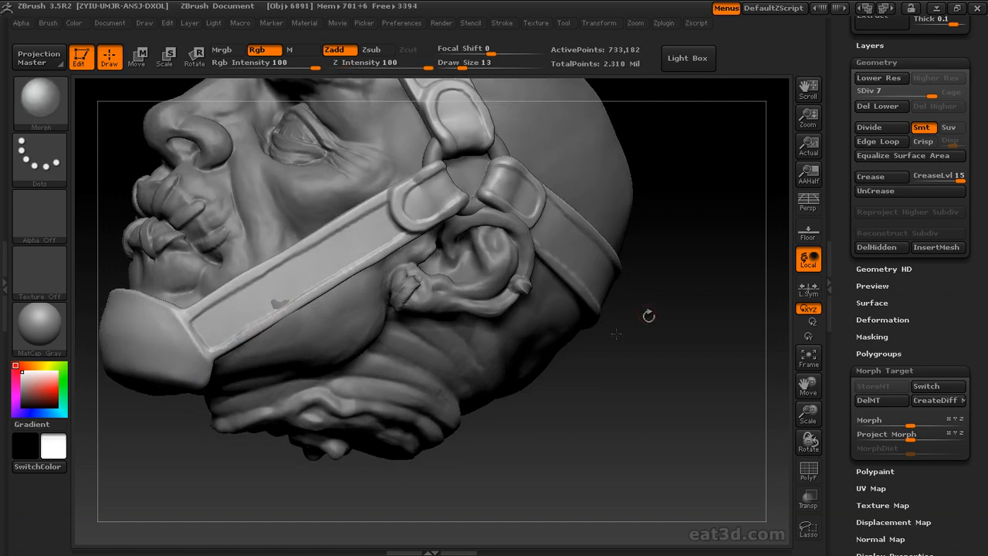
pyautogui.moveTo(649, 316)
pyautogui.mouseDown()
pyautogui.moveTo(694, 283)
pyautogui.moveTo(655, 227)
pyautogui.moveTo(693, 181)
pyautogui.moveTo(369, 270)
pyautogui.mouseUp()
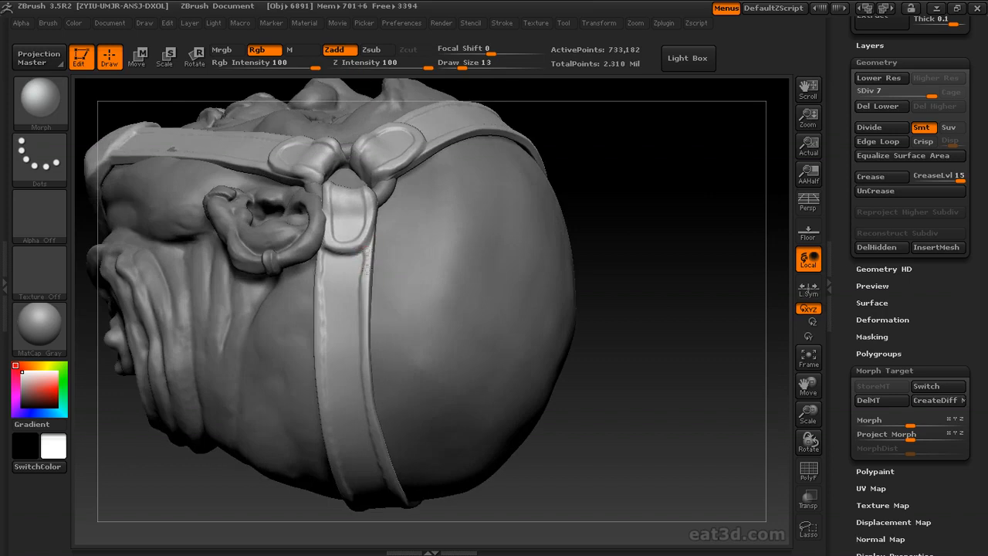
pyautogui.moveTo(657, 287)
pyautogui.mouseDown()
pyautogui.moveTo(591, 254)
pyautogui.moveTo(614, 270)
pyautogui.moveTo(319, 178)
pyautogui.mouseUp()
pyautogui.moveTo(348, 276)
pyautogui.mouseDown()
pyautogui.moveTo(335, 241)
pyautogui.moveTo(357, 382)
pyautogui.mouseUp()
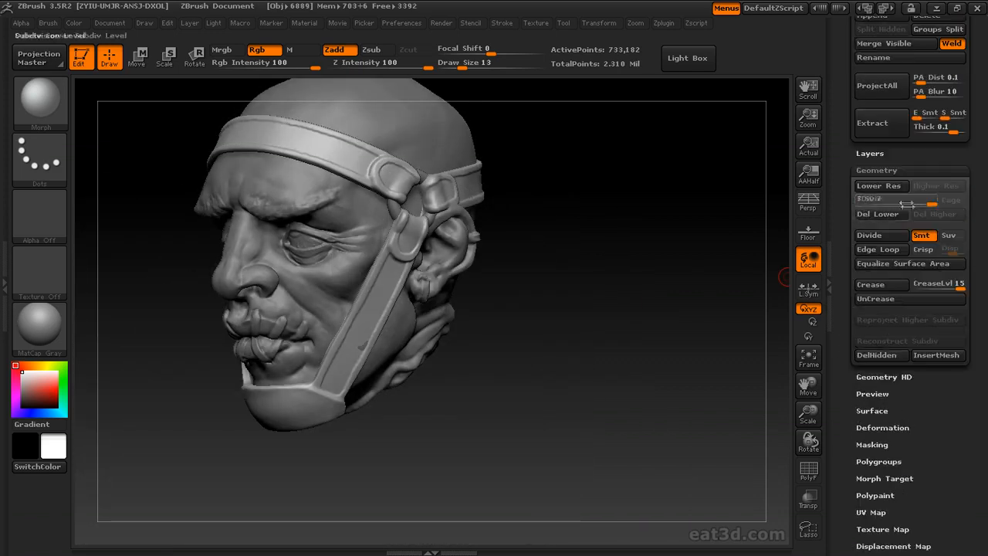
# At subdivision level 7, sculpt creases into the three strap ends around the ring with the Standard brush.
pyautogui.moveTo(664, 254)
pyautogui.mouseDown()
pyautogui.moveTo(701, 236)
pyautogui.moveTo(640, 370)
pyautogui.moveTo(591, 265)
pyautogui.moveTo(385, 328)
pyautogui.moveTo(475, 312)
pyautogui.moveTo(463, 270)
pyautogui.moveTo(470, 225)
pyautogui.moveTo(683, 266)
pyautogui.moveTo(652, 251)
pyautogui.moveTo(595, 322)
pyautogui.moveTo(373, 346)
pyautogui.moveTo(529, 342)
pyautogui.moveTo(635, 298)
pyautogui.mouseUp()
pyautogui.moveTo(872, 199); pyautogui.dragTo(964, 199)
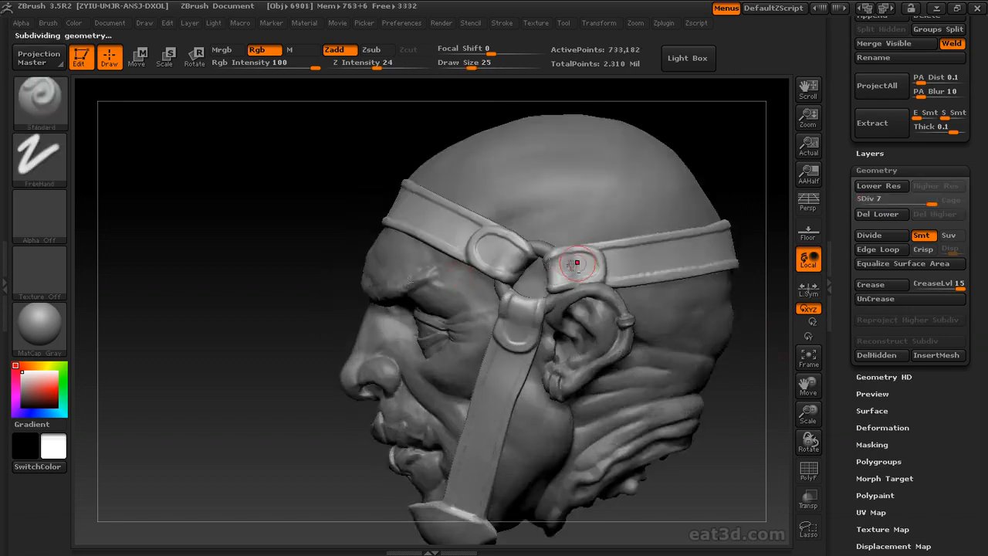
pyautogui.keyDown('alt'); pyautogui.moveTo(619, 269); pyautogui.dragTo(502, 358); pyautogui.keyUp('alt')
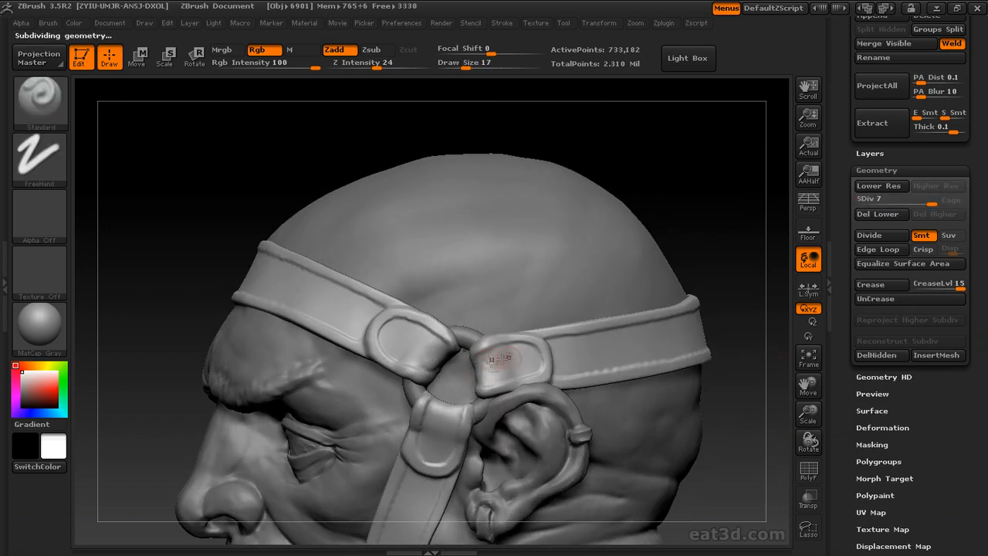
pyautogui.press('[')
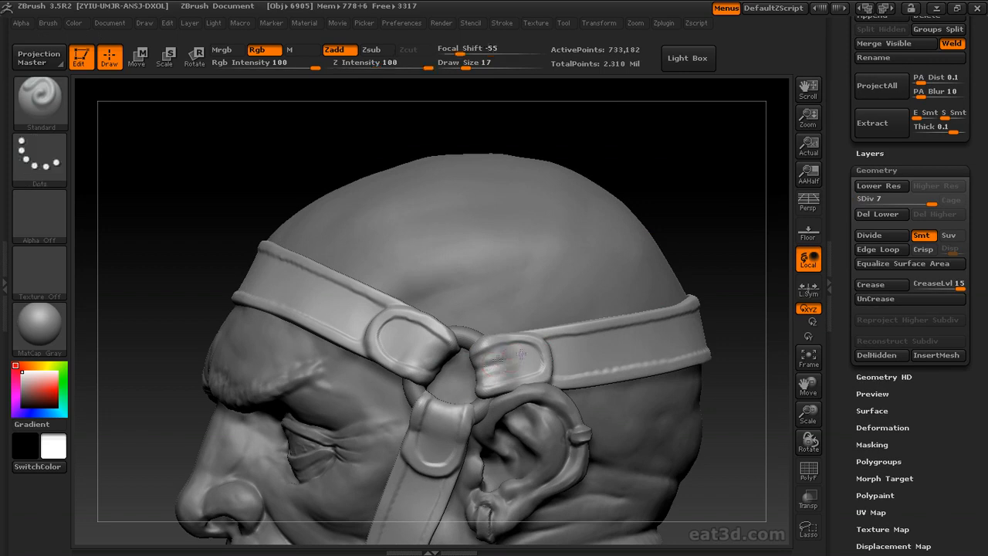
pyautogui.keyDown('alt'); pyautogui.moveTo(483, 353); pyautogui.dragTo(479, 267); pyautogui.keyUp('alt')
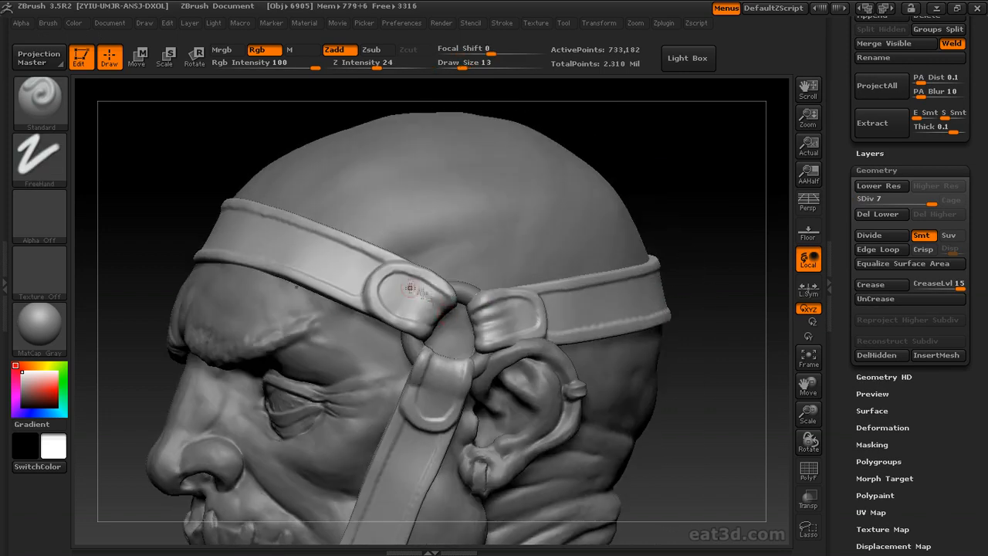
pyautogui.moveTo(677, 240); pyautogui.dragTo(699, 255)
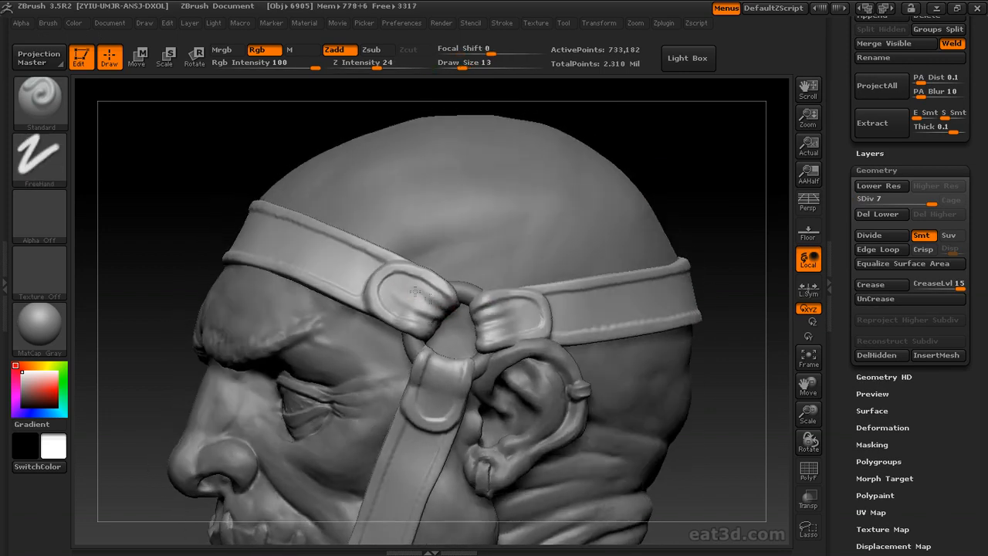
pyautogui.moveTo(737, 322); pyautogui.dragTo(430, 271)
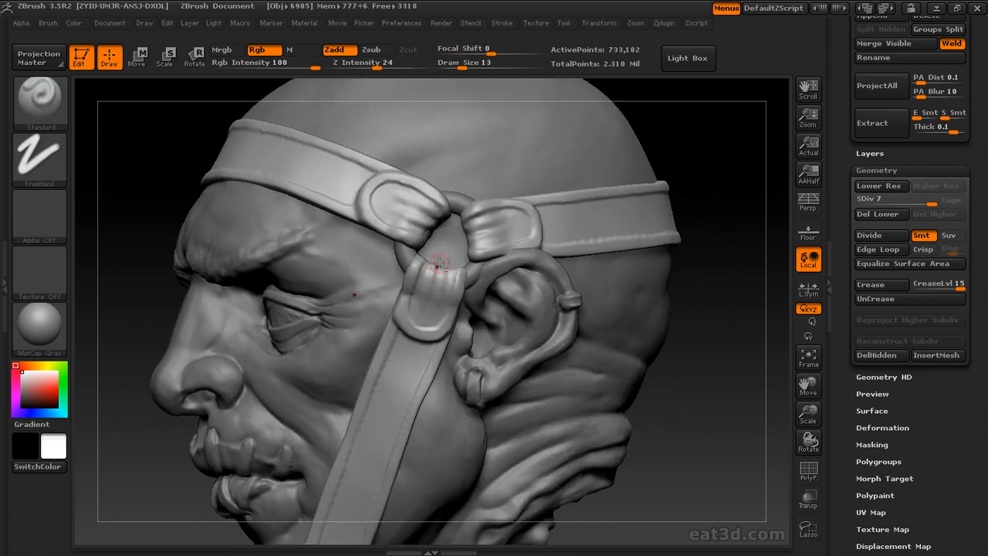
# Give the Standard brush the DragDot stroke and reshape its fade-off curve into a sharp-edged rivet profile with a recessed rim.
pyautogui.moveTo(718, 200)
pyautogui.mouseDown()
pyautogui.moveTo(690, 182)
pyautogui.moveTo(99, 155)
pyautogui.mouseUp()
pyautogui.click(40, 158)
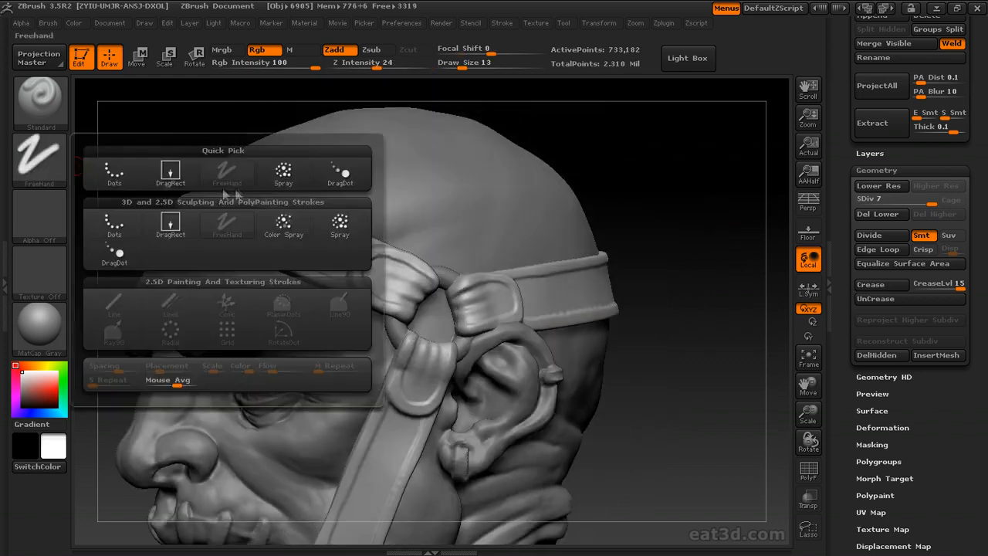
pyautogui.click(114, 250)
pyautogui.click(48, 22)
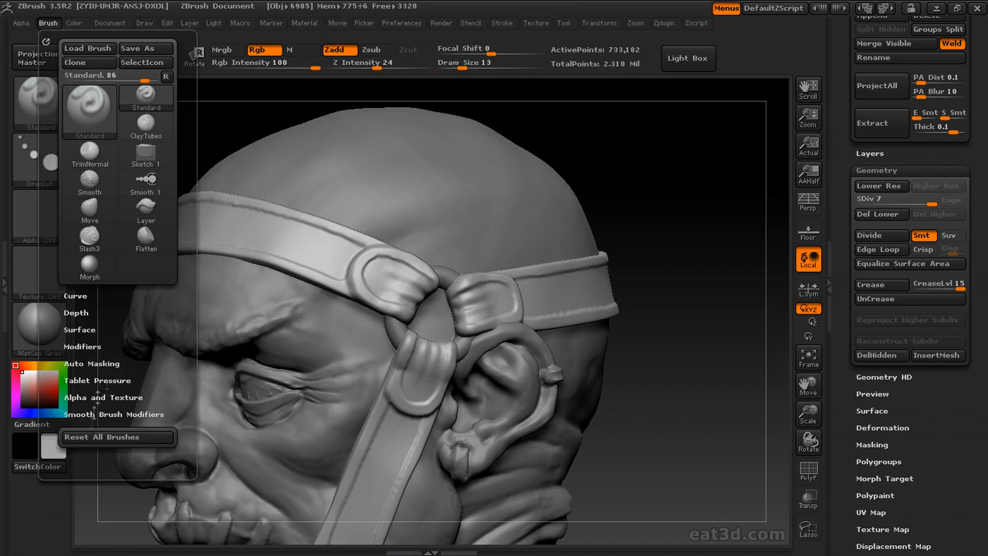
pyautogui.click(75, 295)
pyautogui.click(116, 316)
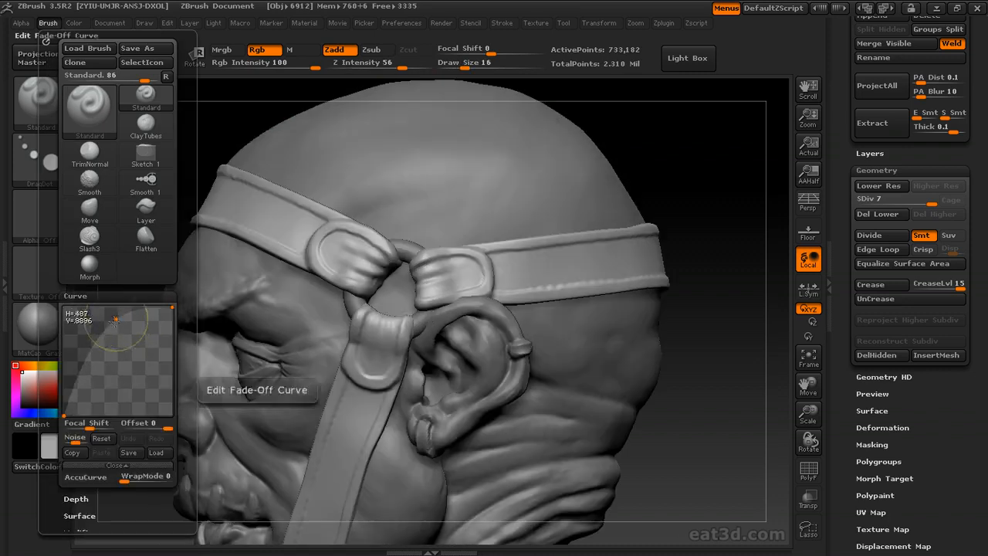
pyautogui.moveTo(116, 319); pyautogui.dragTo(102, 322)
pyautogui.click(128, 309)
pyautogui.moveTo(172, 307); pyautogui.dragTo(144, 403)
pyautogui.click(141, 409)
pyautogui.moveTo(128, 309); pyautogui.dragTo(125, 315)
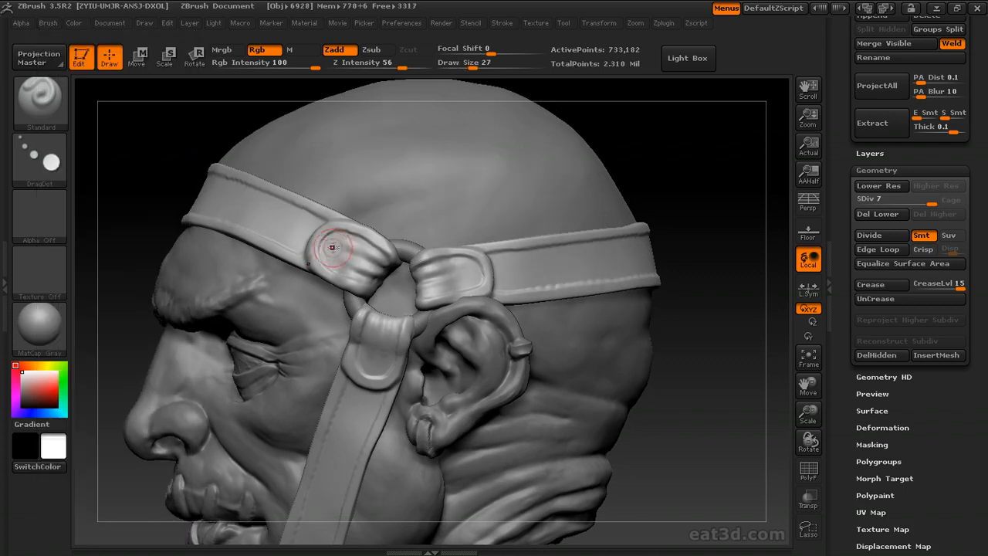
# Refine the brush's fade-off curve and stamp a round rivet onto each of the three strap ends around the ring.
pyautogui.click(48, 23)
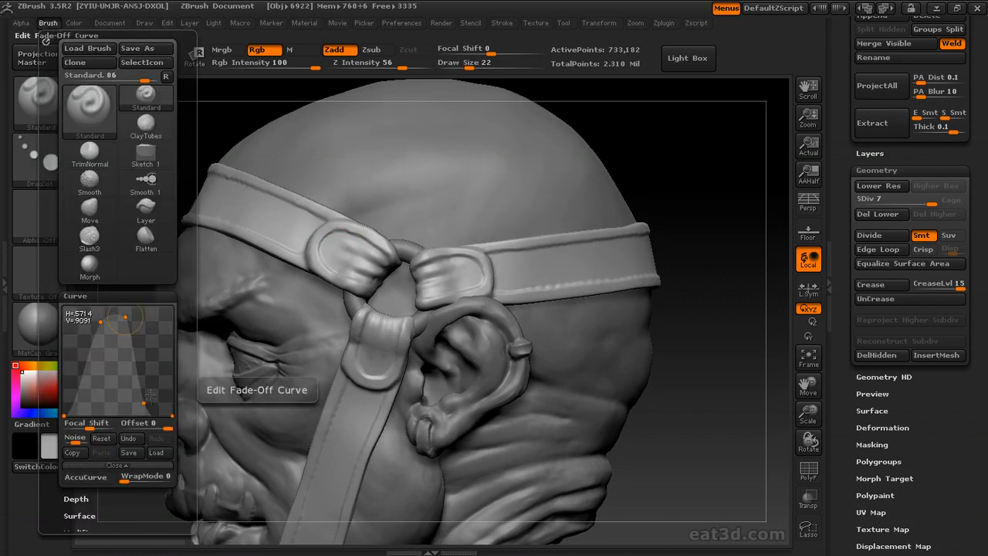
pyautogui.moveTo(144, 403); pyautogui.dragTo(158, 402)
pyautogui.moveTo(125, 315); pyautogui.dragTo(91, 323)
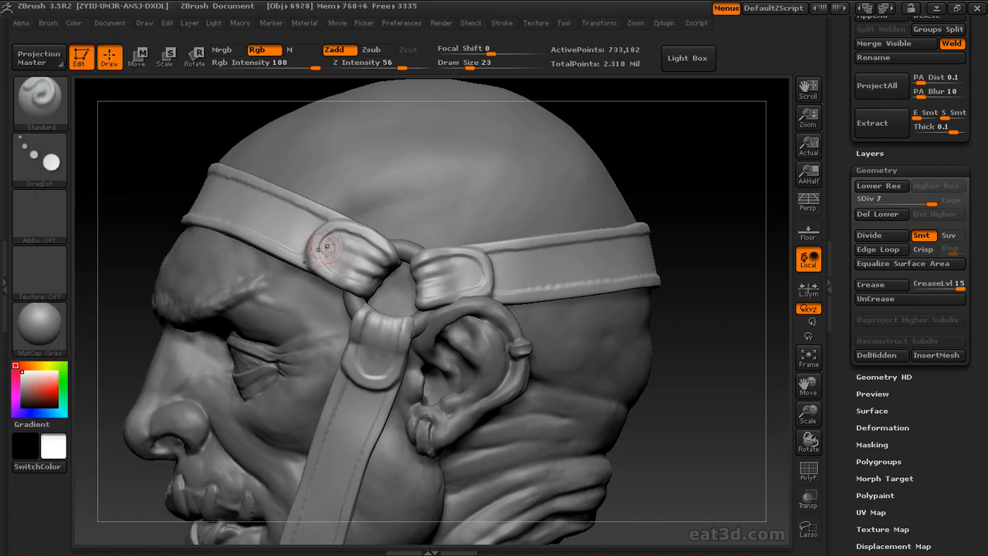
pyautogui.moveTo(708, 234); pyautogui.dragTo(695, 235)
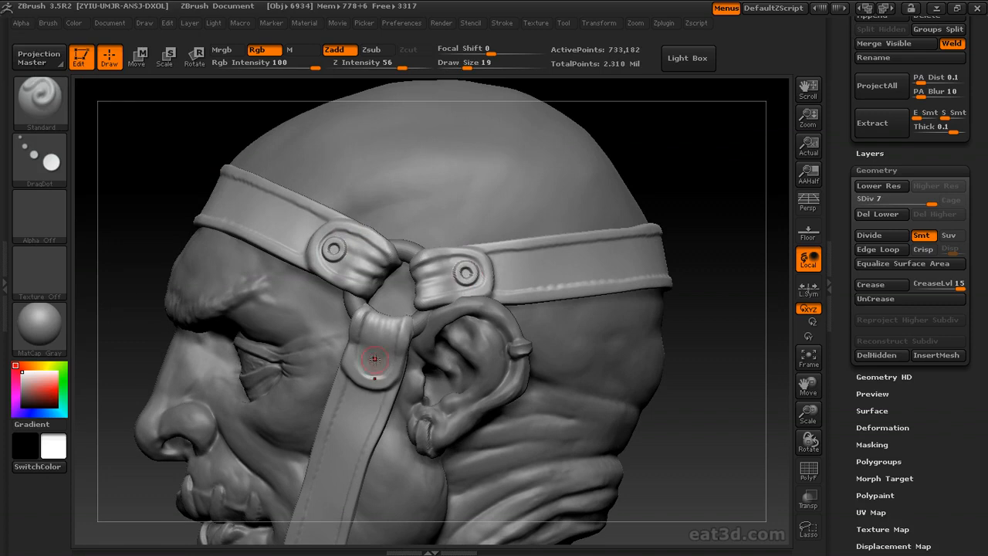
# Return to the FreeHand stroke and carve a seam and small edge nicks across the cheek strap at draw size 7.
pyautogui.click(47, 160)
pyautogui.click(165, 165)
pyautogui.click(48, 22)
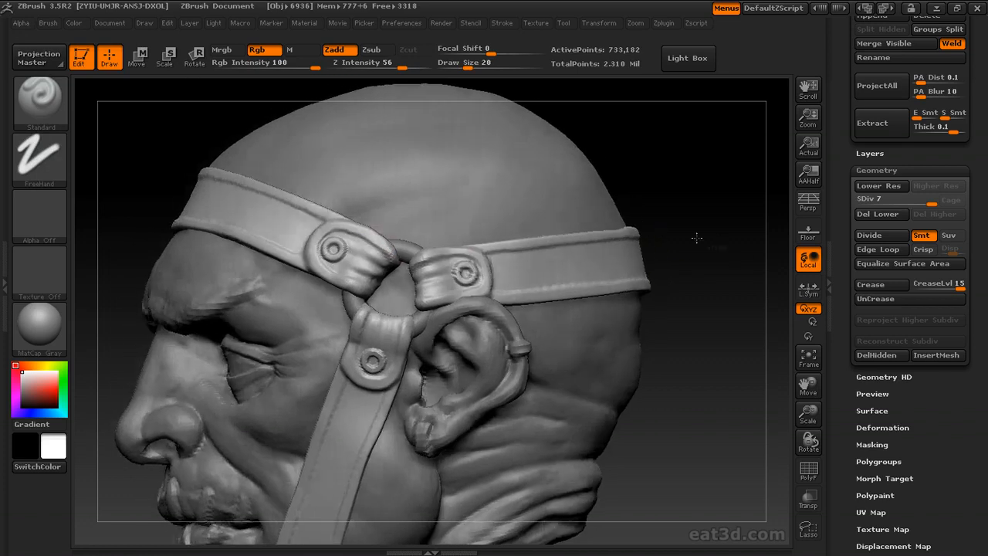
pyautogui.moveTo(697, 236)
pyautogui.mouseDown()
pyautogui.moveTo(713, 239)
pyautogui.moveTo(653, 298)
pyautogui.moveTo(672, 260)
pyautogui.moveTo(661, 284)
pyautogui.moveTo(661, 266)
pyautogui.mouseUp()
pyautogui.press('[')
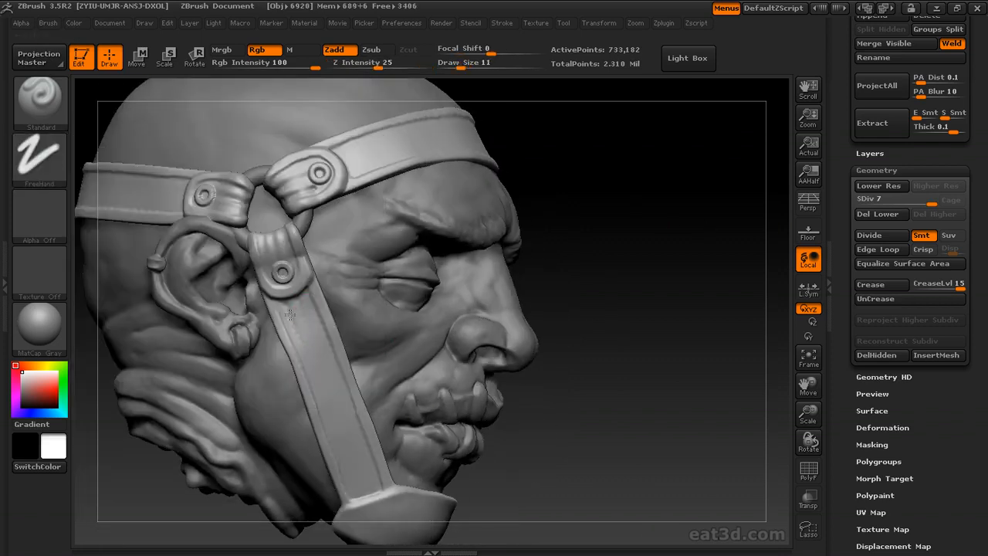
pyautogui.press('s')
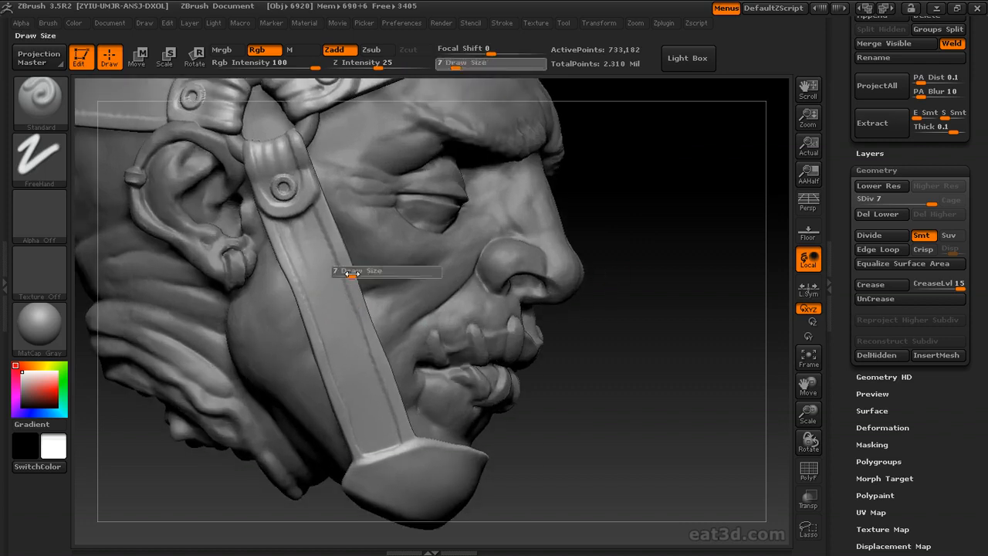
pyautogui.moveTo(352, 273); pyautogui.dragTo(301, 300)
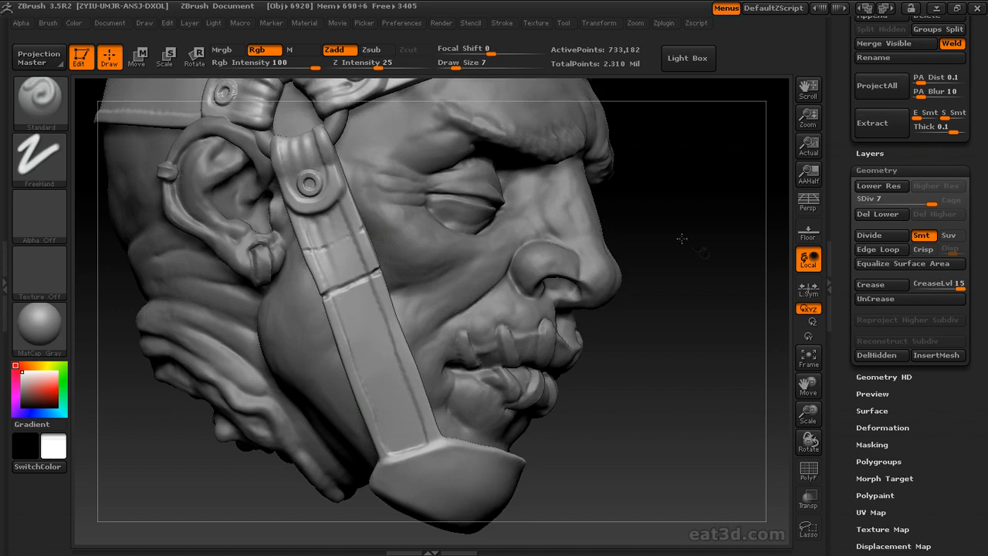
pyautogui.moveTo(681, 239); pyautogui.dragTo(299, 318)
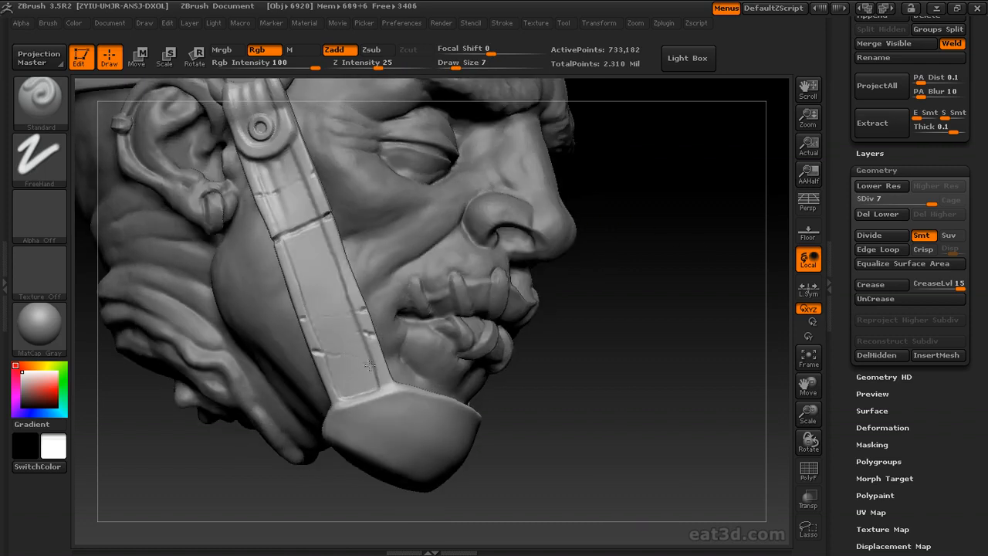
pyautogui.moveTo(643, 351); pyautogui.dragTo(268, 304)
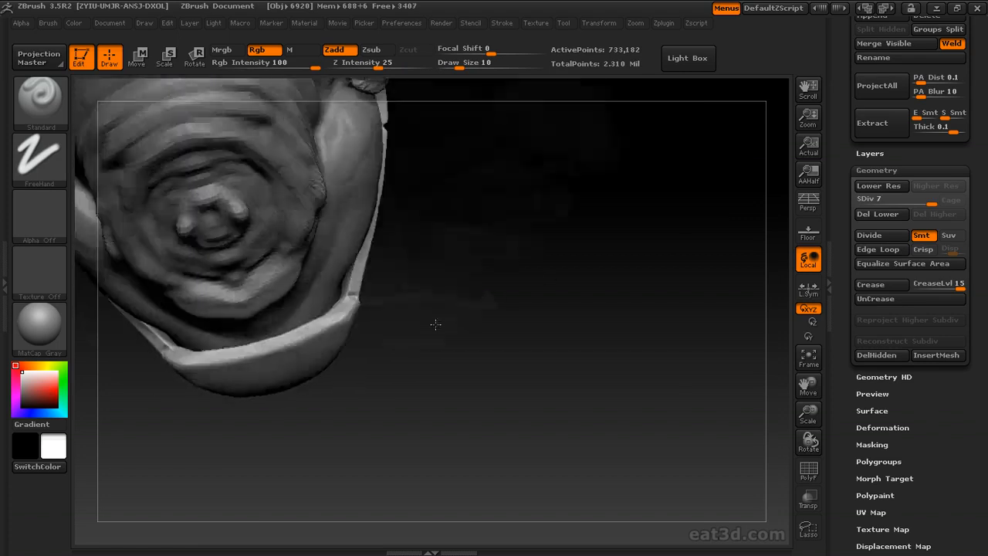
# Mask two short bars across the cheek strap's seam, invert the mask and raise the bars with a deformation.
pyautogui.moveTo(435, 324)
pyautogui.mouseDown()
pyautogui.moveTo(648, 317)
pyautogui.moveTo(605, 261)
pyautogui.mouseUp()
pyautogui.press(']')
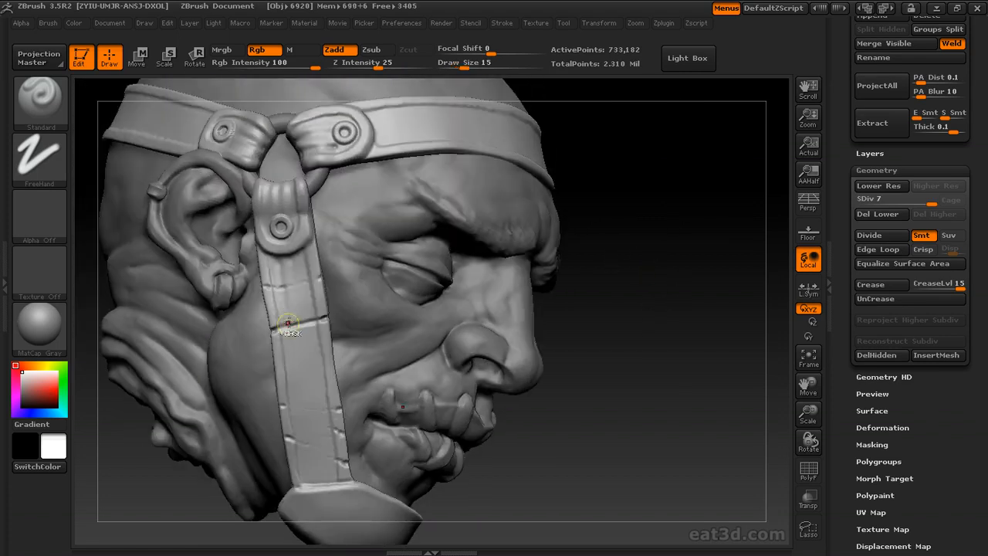
pyautogui.hotkey('ctrl', 'i')
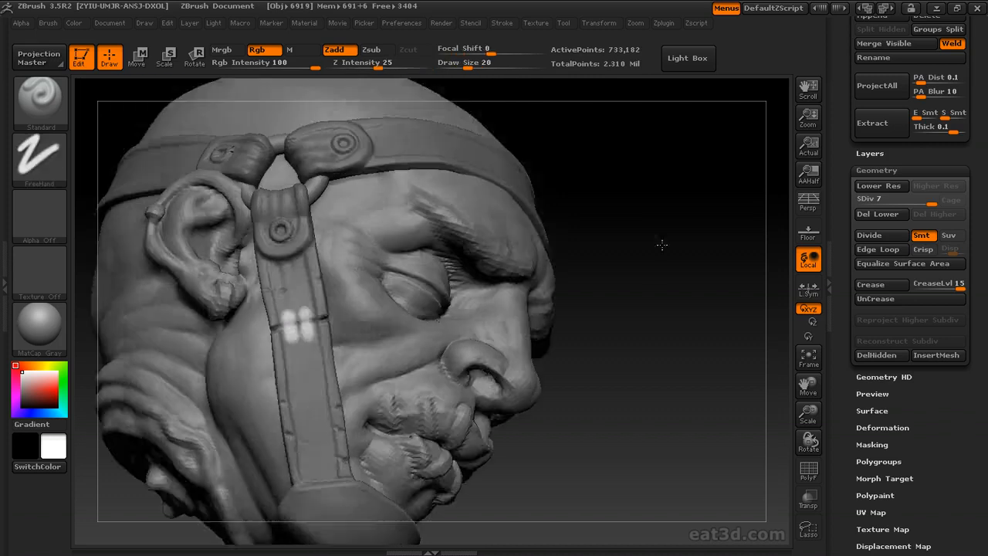
pyautogui.moveTo(661, 242)
pyautogui.mouseDown()
pyautogui.moveTo(653, 276)
pyautogui.moveTo(288, 313)
pyautogui.mouseUp()
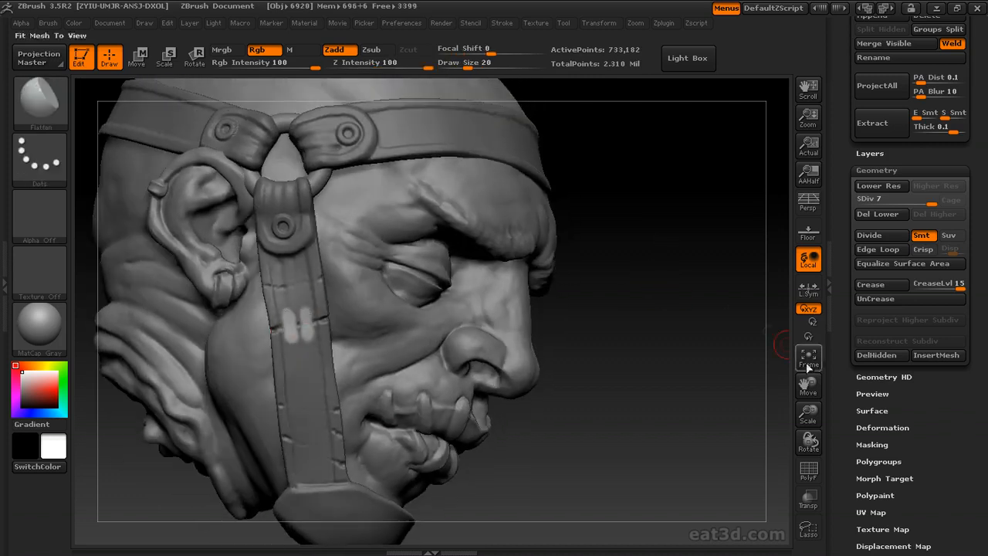
pyautogui.scroll(-3, 905, 412)
pyautogui.click(882, 330)
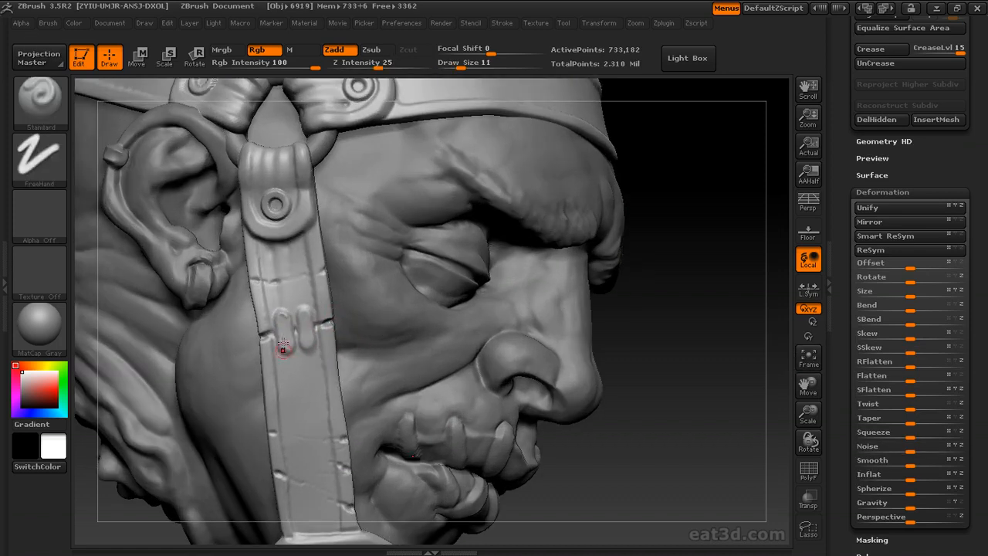
# Sculpt and smooth rivet details into the ends of the two raised bars over the cheek strap's seam.
pyautogui.moveTo(283, 349); pyautogui.dragTo(286, 352)
pyautogui.moveTo(284, 316)
pyautogui.keyDown('shift'); pyautogui.mouseDown()
pyautogui.moveTo(285, 346)
pyautogui.moveTo(308, 341)
pyautogui.moveTo(283, 326)
pyautogui.mouseUp(); pyautogui.keyUp('shift')
pyautogui.press('[')
pyautogui.keyDown('alt'); pyautogui.moveTo(656, 309); pyautogui.dragTo(656, 223); pyautogui.keyUp('alt')
pyautogui.moveTo(656, 224)
pyautogui.mouseDown()
pyautogui.moveTo(617, 224)
pyautogui.moveTo(656, 216)
pyautogui.mouseUp()
pyautogui.moveTo(656, 216)
pyautogui.keyDown('alt'); pyautogui.mouseDown()
pyautogui.moveTo(684, 234)
pyautogui.moveTo(684, 271)
pyautogui.mouseUp(); pyautogui.keyUp('alt')
# Sculpt and smooth subtle lengthwise creases into the forehead strap beside its riveted end with the Standard brush.
pyautogui.moveTo(639, 332)
pyautogui.mouseDown()
pyautogui.moveTo(671, 258)
pyautogui.moveTo(664, 247)
pyautogui.moveTo(660, 289)
pyautogui.mouseUp()
pyautogui.keyDown('alt'); pyautogui.moveTo(613, 204); pyautogui.dragTo(608, 243); pyautogui.keyUp('alt')
pyautogui.press(']')
pyautogui.press('shift')
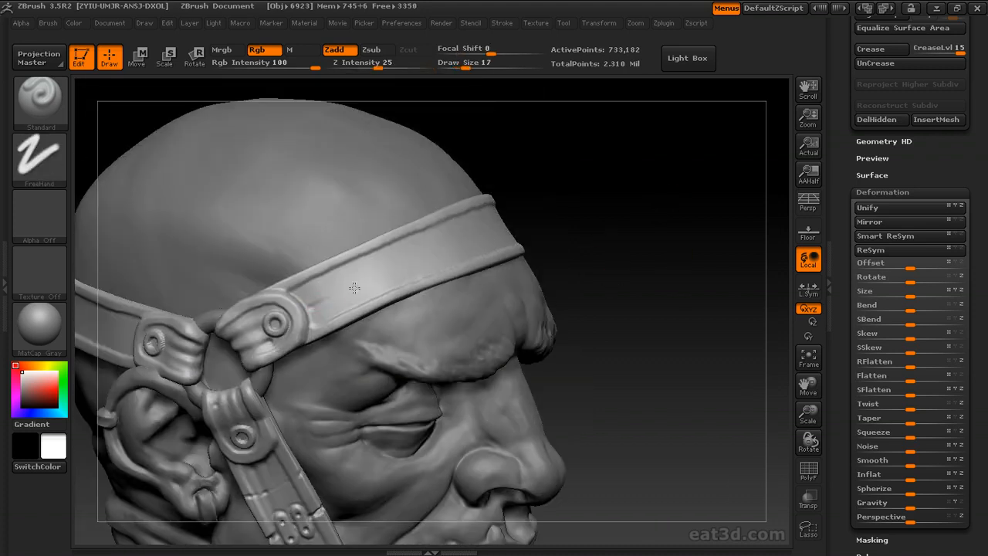
pyautogui.press('shift')
pyautogui.press('shift')
pyautogui.press('shift')
pyautogui.press('shift')
pyautogui.keyDown('alt'); pyautogui.moveTo(579, 243); pyautogui.dragTo(772, 194); pyautogui.keyUp('alt')
# Add subtle lengthwise streaks along the rear strap and the cheek strap with the Clay brush.
pyautogui.moveTo(170, 320)
pyautogui.mouseDown()
pyautogui.moveTo(552, 263)
pyautogui.moveTo(389, 306)
pyautogui.mouseUp()
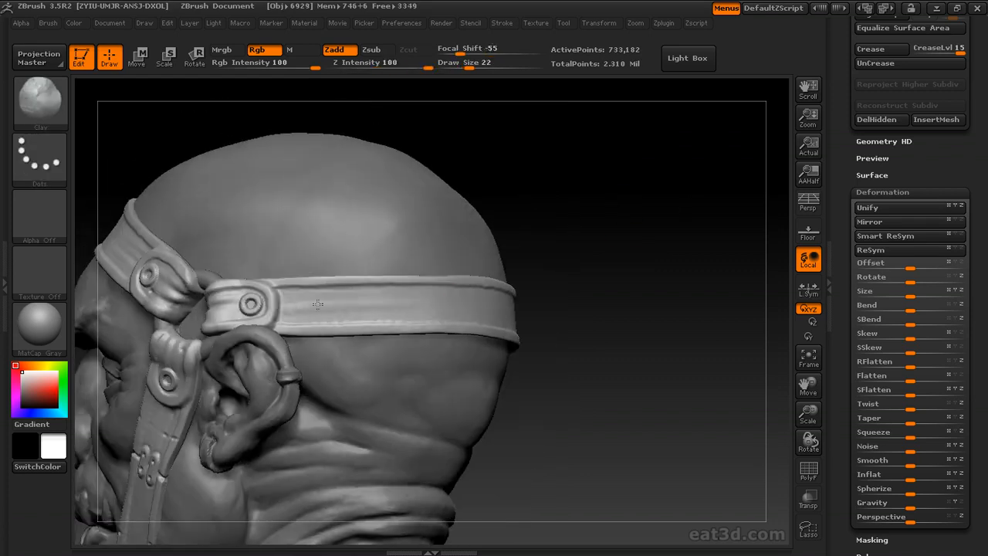
pyautogui.moveTo(577, 291); pyautogui.dragTo(517, 305)
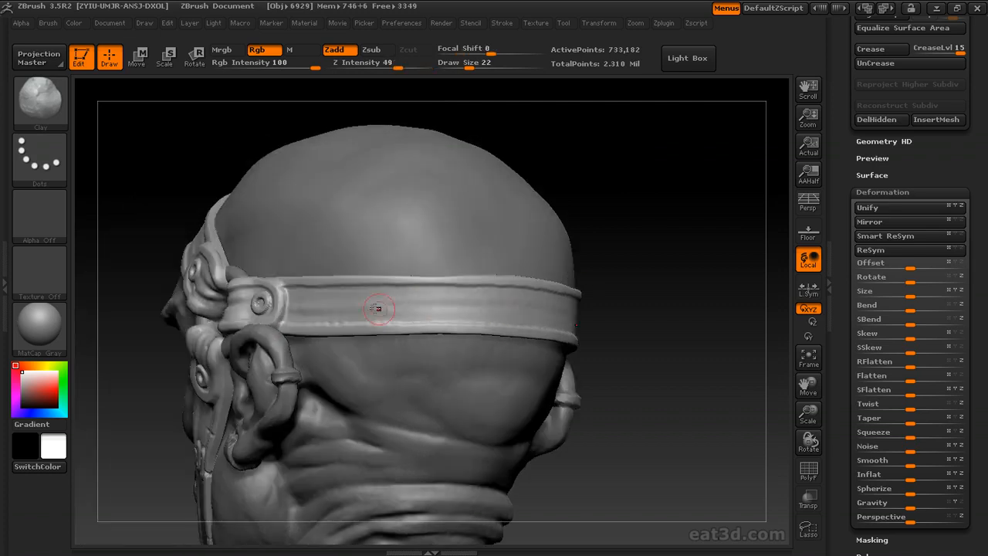
pyautogui.moveTo(435, 308); pyautogui.dragTo(378, 304)
pyautogui.moveTo(618, 278); pyautogui.dragTo(512, 253)
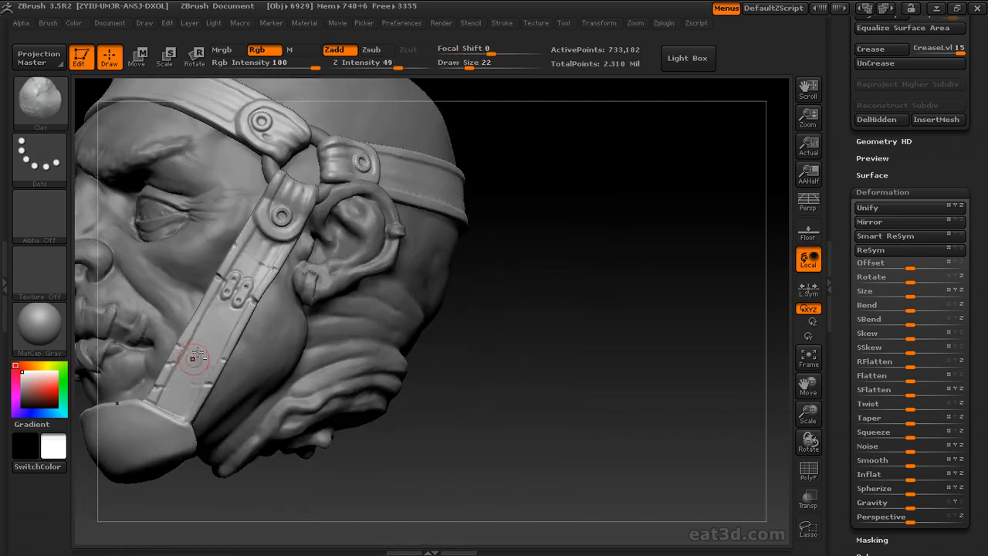
pyautogui.keyDown('alt'); pyautogui.moveTo(596, 276); pyautogui.dragTo(691, 258); pyautogui.keyUp('alt')
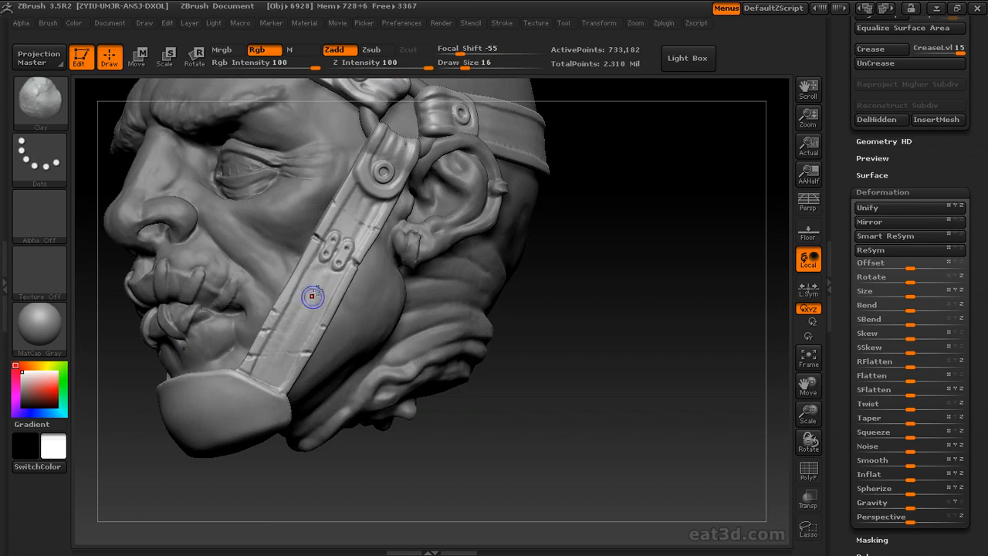
pyautogui.moveTo(282, 333)
pyautogui.mouseDown()
pyautogui.moveTo(535, 276)
pyautogui.moveTo(633, 265)
pyautogui.moveTo(600, 236)
pyautogui.moveTo(630, 285)
pyautogui.moveTo(504, 316)
pyautogui.mouseUp()
# Sculpt a row of round studs across the chin cup with the Standard brush and smooth them.
pyautogui.press('b')
pyautogui.press('s')
pyautogui.press('t')
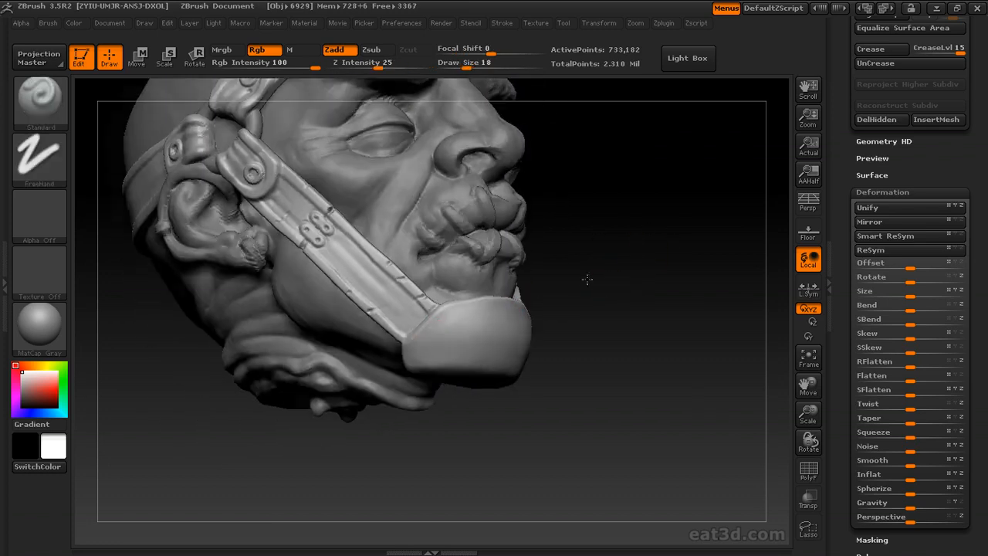
pyautogui.keyDown('alt'); pyautogui.moveTo(609, 278); pyautogui.dragTo(589, 275); pyautogui.keyUp('alt')
pyautogui.press(']')
pyautogui.moveTo(416, 335); pyautogui.dragTo(423, 339)
pyautogui.moveTo(576, 291)
pyautogui.mouseDown()
pyautogui.moveTo(659, 295)
pyautogui.moveTo(619, 297)
pyautogui.mouseUp()
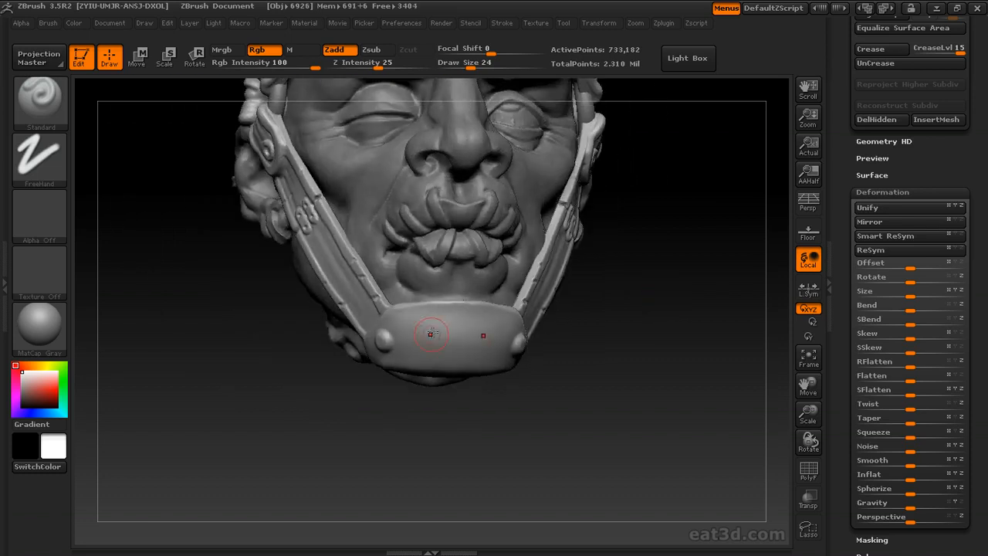
pyautogui.moveTo(428, 331); pyautogui.dragTo(429, 337)
pyautogui.moveTo(622, 295); pyautogui.dragTo(695, 293)
pyautogui.keyDown('shift'); pyautogui.moveTo(430, 337); pyautogui.dragTo(432, 339); pyautogui.keyUp('shift')
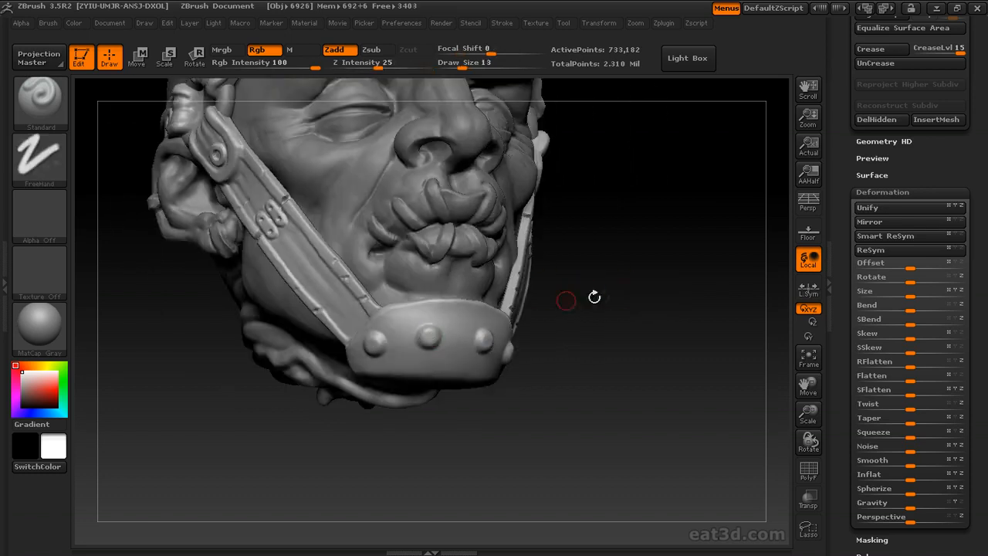
# Reduce the draw size, sculpt a small dimple into the centre of each chin cup stud and smooth the surface.
pyautogui.moveTo(602, 293); pyautogui.dragTo(664, 295)
pyautogui.keyDown('shift'); pyautogui.moveTo(383, 349); pyautogui.dragTo(373, 344); pyautogui.keyUp('shift')
pyautogui.moveTo(606, 295)
pyautogui.keyDown('shift'); pyautogui.mouseDown()
pyautogui.moveTo(579, 295)
pyautogui.moveTo(653, 306)
pyautogui.moveTo(607, 291)
pyautogui.moveTo(607, 317)
pyautogui.mouseUp(); pyautogui.keyUp('shift')
pyautogui.press('s')
pyautogui.moveTo(545, 300)
pyautogui.mouseDown()
pyautogui.moveTo(589, 288)
pyautogui.moveTo(675, 296)
pyautogui.moveTo(598, 284)
pyautogui.moveTo(622, 293)
pyautogui.moveTo(544, 294)
pyautogui.moveTo(377, 320)
pyautogui.mouseUp()
pyautogui.moveTo(513, 334); pyautogui.dragTo(368, 349)
pyautogui.moveTo(637, 293); pyautogui.dragTo(463, 308)
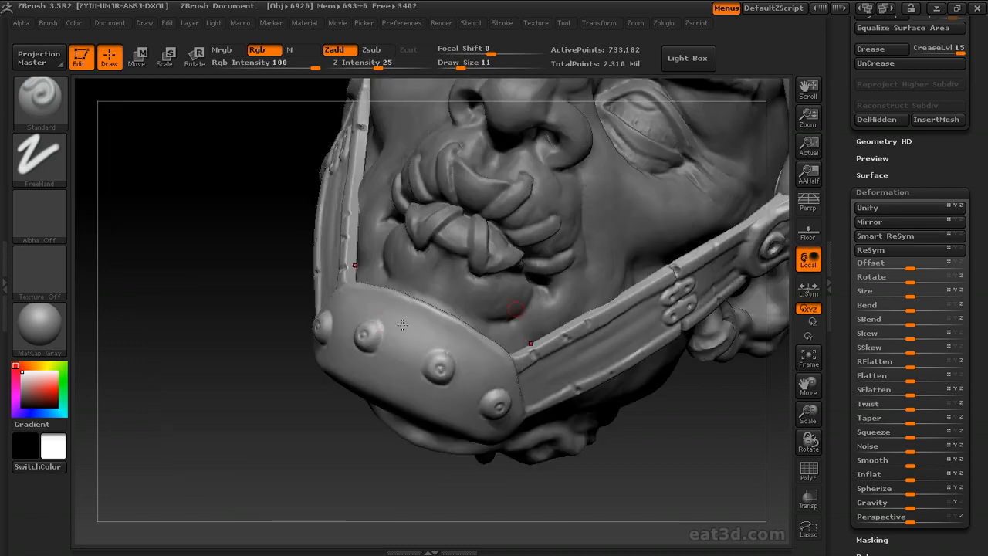
pyautogui.keyDown('shift'); pyautogui.moveTo(379, 322); pyautogui.dragTo(376, 332); pyautogui.keyUp('shift')
# Carve small nicks into the chin cup's upper edge with the Standard brush at draw size 7.
pyautogui.moveTo(293, 371)
pyautogui.mouseDown()
pyautogui.moveTo(417, 284)
pyautogui.moveTo(386, 293)
pyautogui.mouseUp()
pyautogui.press('s')
pyautogui.moveTo(358, 301); pyautogui.dragTo(357, 301)
pyautogui.moveTo(282, 339); pyautogui.dragTo(332, 319)
pyautogui.press('s')
pyautogui.moveTo(315, 374); pyautogui.dragTo(351, 359)
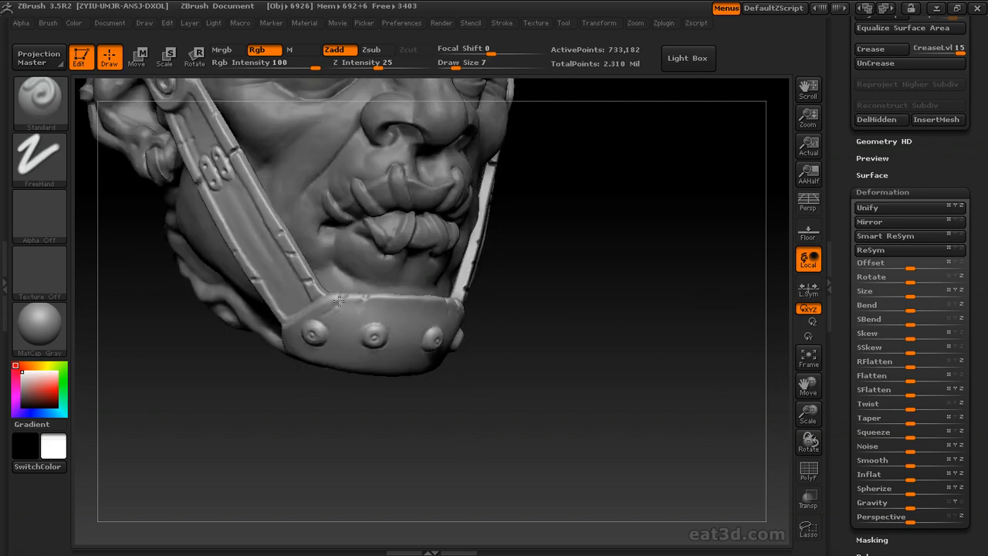
pyautogui.moveTo(189, 339); pyautogui.dragTo(398, 304)
# Carve cracks and edge nicks across the forehead strap and the rear strap with a small Standard brush.
pyautogui.moveTo(363, 337); pyautogui.dragTo(390, 299)
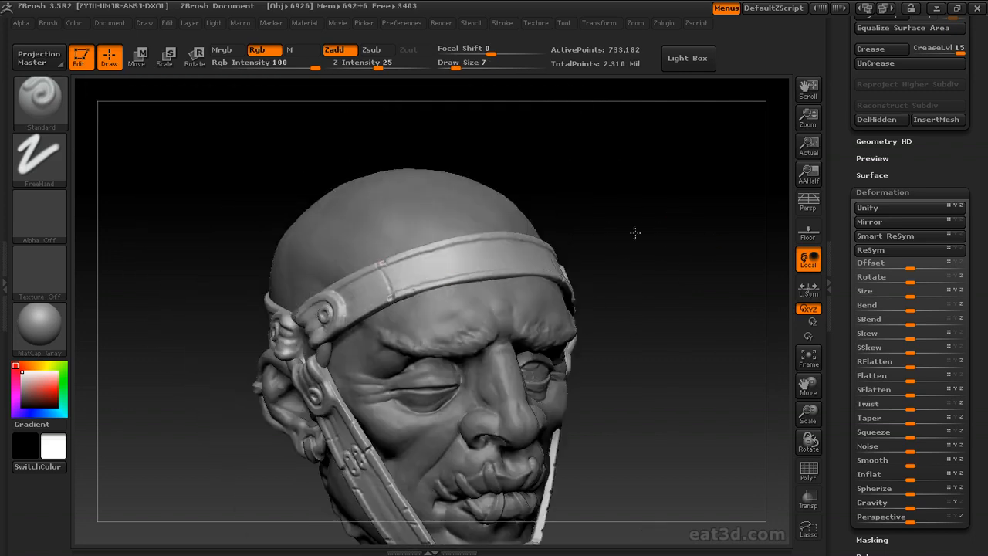
pyautogui.moveTo(197, 301); pyautogui.dragTo(368, 308)
pyautogui.keyDown('alt'); pyautogui.moveTo(532, 245); pyautogui.dragTo(639, 237); pyautogui.keyUp('alt')
pyautogui.moveTo(404, 355)
pyautogui.mouseDown()
pyautogui.moveTo(187, 440)
pyautogui.moveTo(343, 310)
pyautogui.mouseUp()
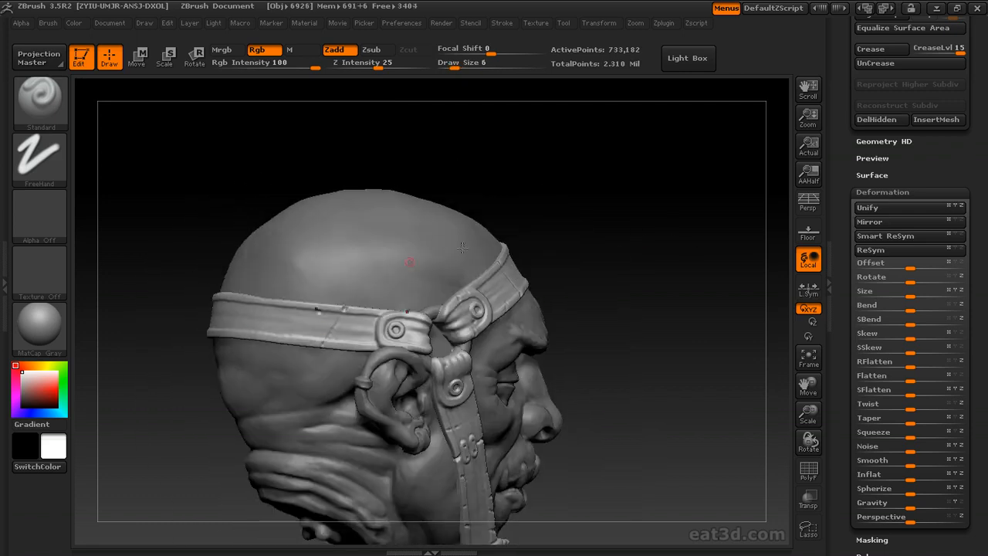
pyautogui.moveTo(275, 331); pyautogui.dragTo(470, 331)
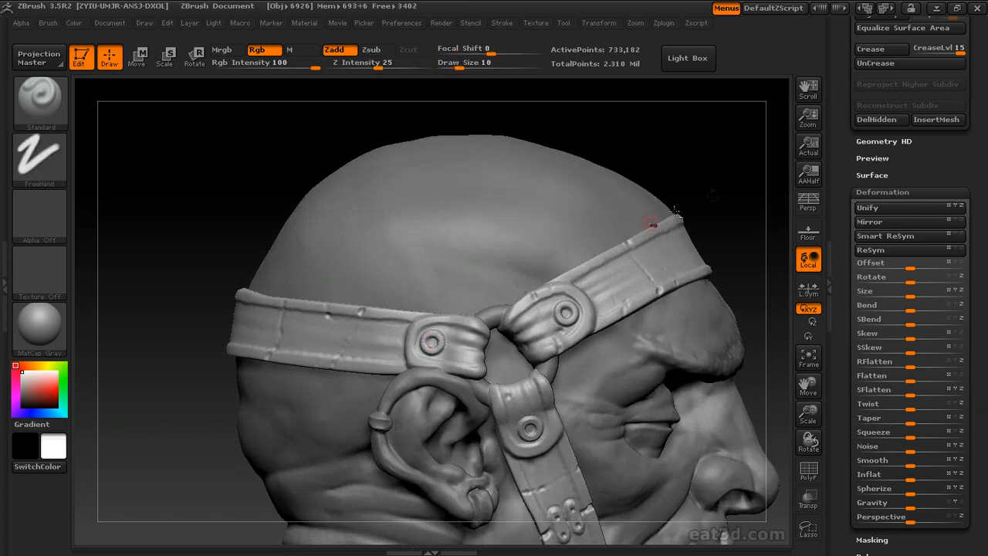
pyautogui.moveTo(470, 331); pyautogui.dragTo(473, 298)
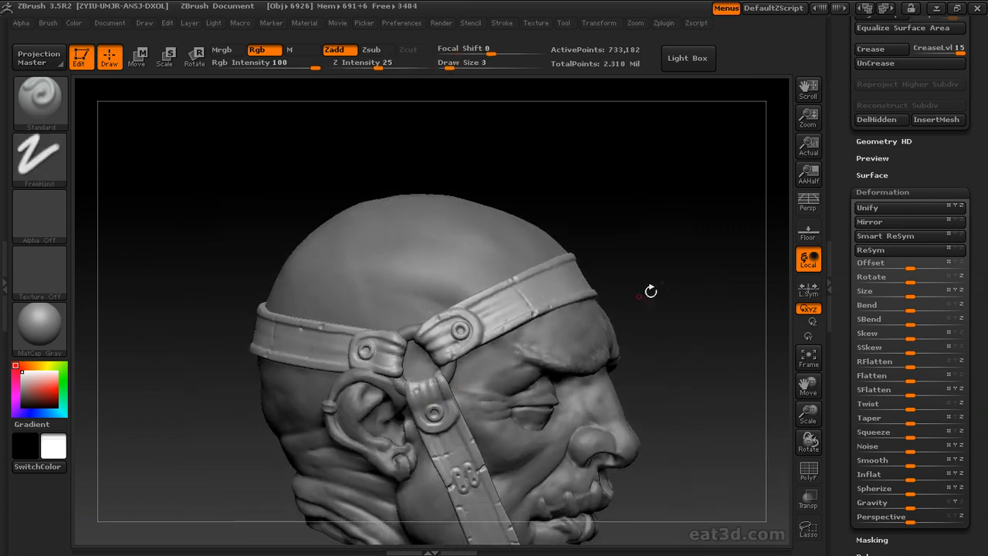
# Select the Merged_PM3D_Ring3D subtool and subdivide it to smooth the rings.
pyautogui.keyDown('alt'); pyautogui.moveTo(651, 291); pyautogui.dragTo(622, 241); pyautogui.keyUp('alt')
pyautogui.moveTo(622, 241); pyautogui.dragTo(409, 259)
pyautogui.keyDown('alt'); pyautogui.moveTo(649, 254); pyautogui.dragTo(656, 355); pyautogui.keyUp('alt')
pyautogui.keyDown('alt'); pyautogui.click(513, 270); pyautogui.keyUp('alt')
pyautogui.moveTo(848, 116); pyautogui.dragTo(847, 258)
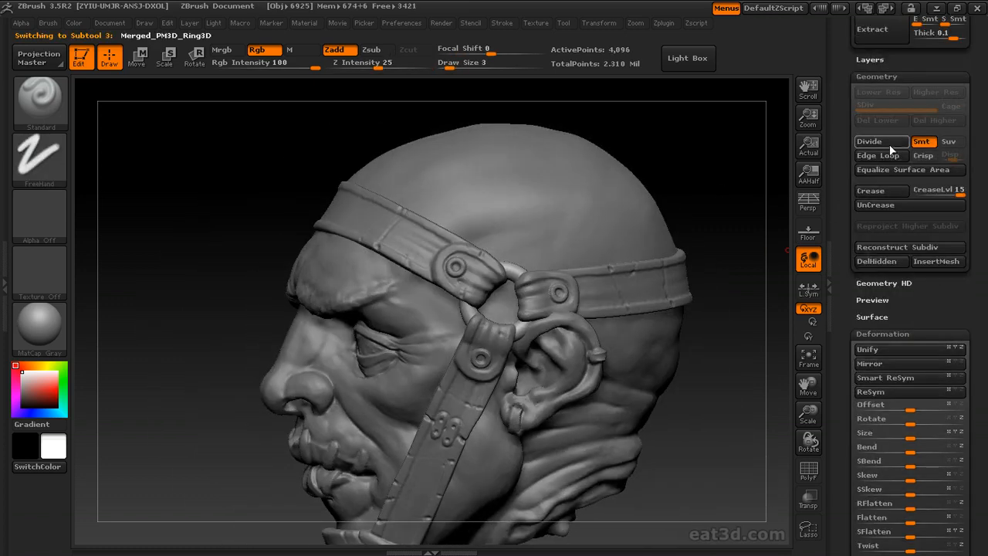
pyautogui.click(879, 142)
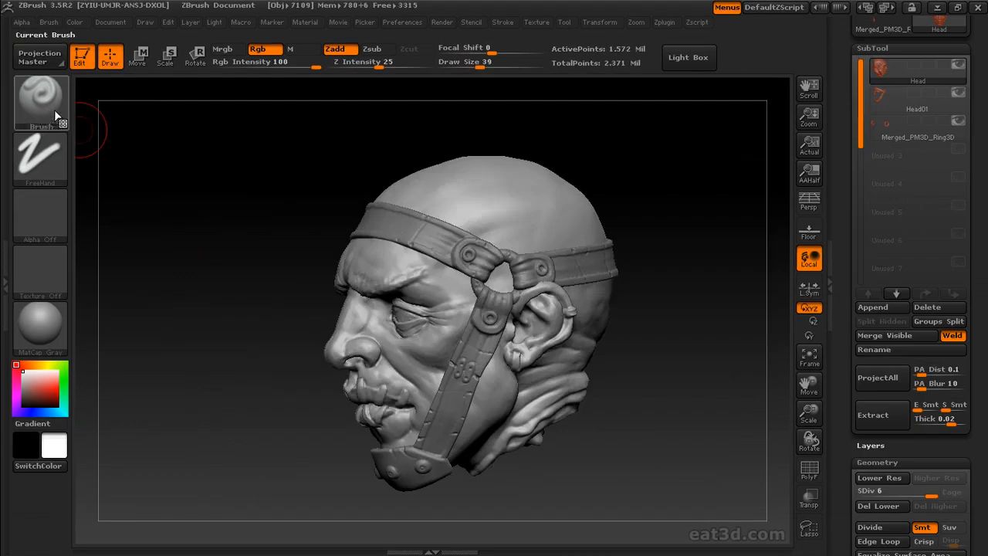
# Choose the ZProject brush and set its draw size to 42 for projecting onto the Head subtool.
pyautogui.click(48, 108)
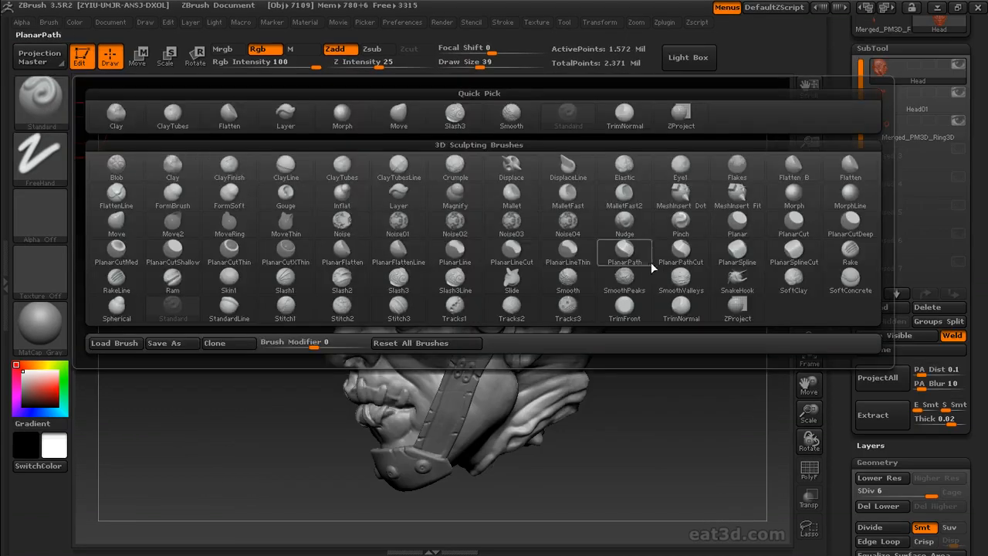
pyautogui.click(724, 312)
pyautogui.moveTo(684, 296); pyautogui.dragTo(637, 291)
pyautogui.press('s')
pyautogui.moveTo(576, 293); pyautogui.dragTo(585, 293)
pyautogui.moveTo(700, 236)
pyautogui.keyDown('alt'); pyautogui.mouseDown()
pyautogui.moveTo(700, 302)
pyautogui.moveTo(772, 292)
pyautogui.mouseUp(); pyautogui.keyUp('alt')
pyautogui.press('s')
pyautogui.moveTo(546, 307); pyautogui.dragTo(538, 307)
pyautogui.moveTo(681, 275); pyautogui.dragTo(635, 291)
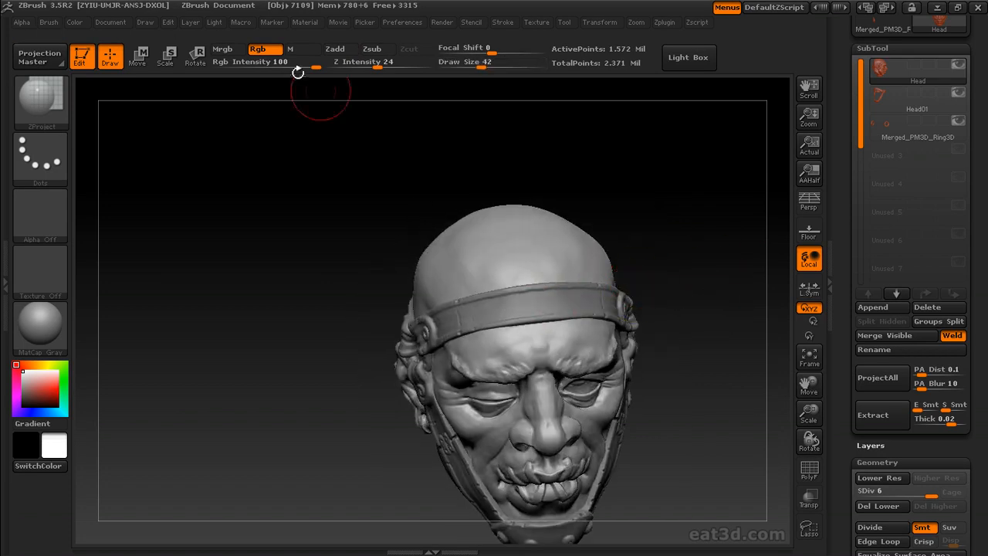
# Turn off the brush's Rgb, turn on Zadd and set Z Intensity to 100.
pyautogui.click(258, 49)
pyautogui.click(335, 49)
pyautogui.moveTo(391, 64); pyautogui.dragTo(446, 64)
pyautogui.keyDown('alt'); pyautogui.moveTo(618, 258); pyautogui.dragTo(597, 227); pyautogui.keyUp('alt')
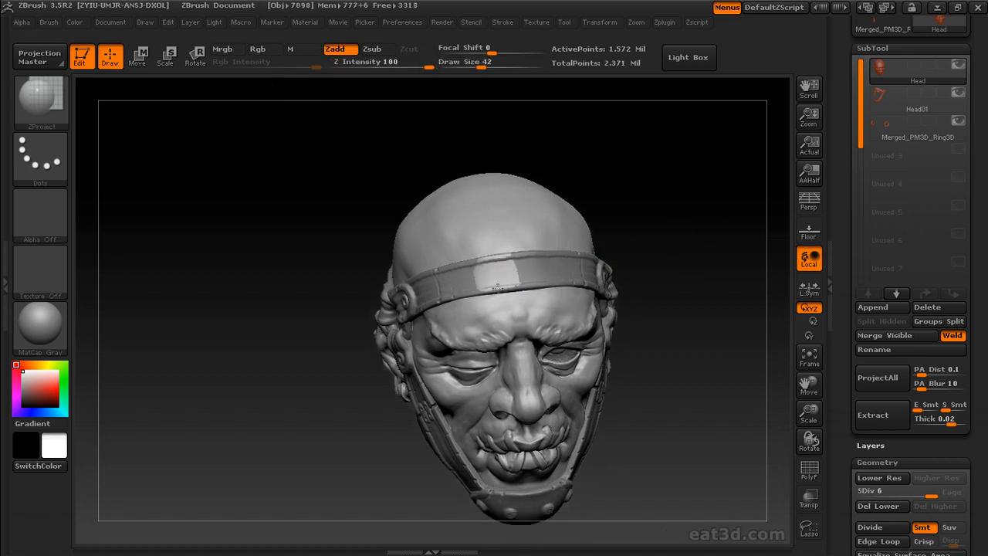
# Project the Head subtool's surface onto the forehead strap from the front and side with the ZProject brush.
pyautogui.moveTo(463, 262); pyautogui.dragTo(436, 287)
pyautogui.moveTo(634, 264); pyautogui.dragTo(683, 266)
pyautogui.moveTo(421, 296); pyautogui.dragTo(364, 315)
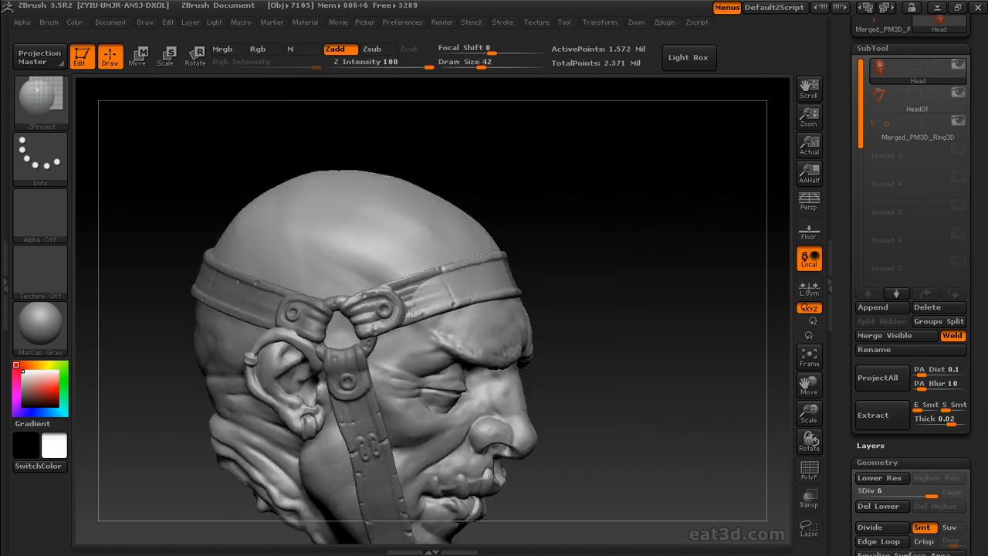
pyautogui.moveTo(632, 256); pyautogui.dragTo(654, 255)
pyautogui.moveTo(418, 288); pyautogui.dragTo(399, 339)
# Project the head surface onto the side strap, from the temple down to the chin cup's edge.
pyautogui.moveTo(656, 270); pyautogui.dragTo(647, 230)
pyautogui.moveTo(390, 286)
pyautogui.mouseDown()
pyautogui.moveTo(400, 355)
pyautogui.moveTo(388, 347)
pyautogui.mouseUp()
pyautogui.keyDown('alt'); pyautogui.moveTo(610, 337); pyautogui.dragTo(592, 257); pyautogui.keyUp('alt')
pyautogui.moveTo(379, 235); pyautogui.dragTo(405, 372)
pyautogui.moveTo(401, 305); pyautogui.dragTo(419, 392)
pyautogui.moveTo(610, 332); pyautogui.dragTo(602, 259)
pyautogui.moveTo(389, 298); pyautogui.dragTo(386, 317)
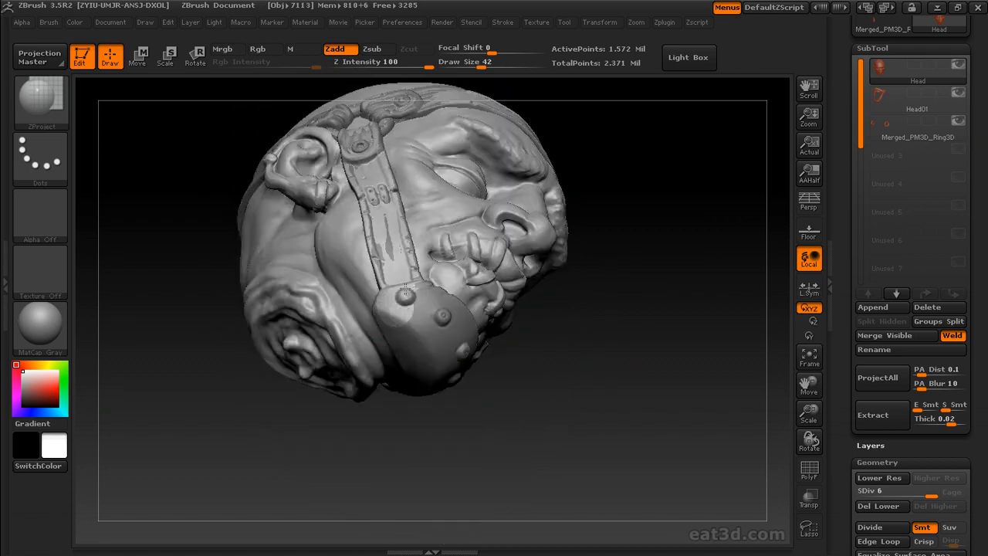
# Project the head surface onto the studded chin cup with ZProject strokes.
pyautogui.moveTo(648, 308); pyautogui.dragTo(590, 305)
pyautogui.moveTo(417, 287); pyautogui.dragTo(440, 317)
pyautogui.moveTo(618, 401); pyautogui.dragTo(602, 413)
pyautogui.moveTo(443, 339); pyautogui.dragTo(421, 318)
# Project the head surface onto the harness around the side and back of the head.
pyautogui.moveTo(602, 401); pyautogui.dragTo(680, 386)
pyautogui.moveTo(559, 307); pyautogui.dragTo(617, 301)
pyautogui.moveTo(579, 247)
pyautogui.mouseDown()
pyautogui.moveTo(598, 298)
pyautogui.moveTo(649, 328)
pyautogui.mouseUp()
pyautogui.moveTo(312, 297)
pyautogui.mouseDown()
pyautogui.moveTo(338, 311)
pyautogui.moveTo(314, 343)
pyautogui.mouseUp()
pyautogui.moveTo(633, 269)
pyautogui.mouseDown()
pyautogui.moveTo(691, 249)
pyautogui.moveTo(714, 255)
pyautogui.mouseUp()
pyautogui.moveTo(602, 309); pyautogui.dragTo(641, 301)
pyautogui.moveTo(317, 297); pyautogui.dragTo(360, 312)
pyautogui.moveTo(590, 236)
pyautogui.mouseDown()
pyautogui.moveTo(330, 335)
pyautogui.moveTo(301, 372)
pyautogui.mouseUp()
pyautogui.moveTo(761, 224); pyautogui.dragTo(703, 214)
# Hide the Head01 and Merged_PM3D_Ring3D subtools and reduce the draw size to 21.
pyautogui.click(957, 95)
pyautogui.click(958, 122)
pyautogui.moveTo(669, 279)
pyautogui.mouseDown()
pyautogui.moveTo(679, 265)
pyautogui.moveTo(671, 255)
pyautogui.moveTo(634, 253)
pyautogui.mouseUp()
pyautogui.press('[')
pyautogui.moveTo(418, 369); pyautogui.dragTo(412, 372)
# Mask one half of the head in the front view and run Smart ReSym at a low subdivision level.
pyautogui.keyDown('shift'); pyautogui.moveTo(571, 347); pyautogui.dragTo(638, 329); pyautogui.keyUp('shift')
pyautogui.keyDown('alt'); pyautogui.moveTo(631, 238); pyautogui.dragTo(615, 278); pyautogui.keyUp('alt')
pyautogui.keyDown('ctrl'); pyautogui.moveTo(304, 262); pyautogui.dragTo(416, 523); pyautogui.keyUp('ctrl')
pyautogui.moveTo(864, 394); pyautogui.dragTo(864, 285)
pyautogui.click(889, 380)
pyautogui.moveTo(846, 351); pyautogui.dragTo(846, 69)
pyautogui.click(896, 372)
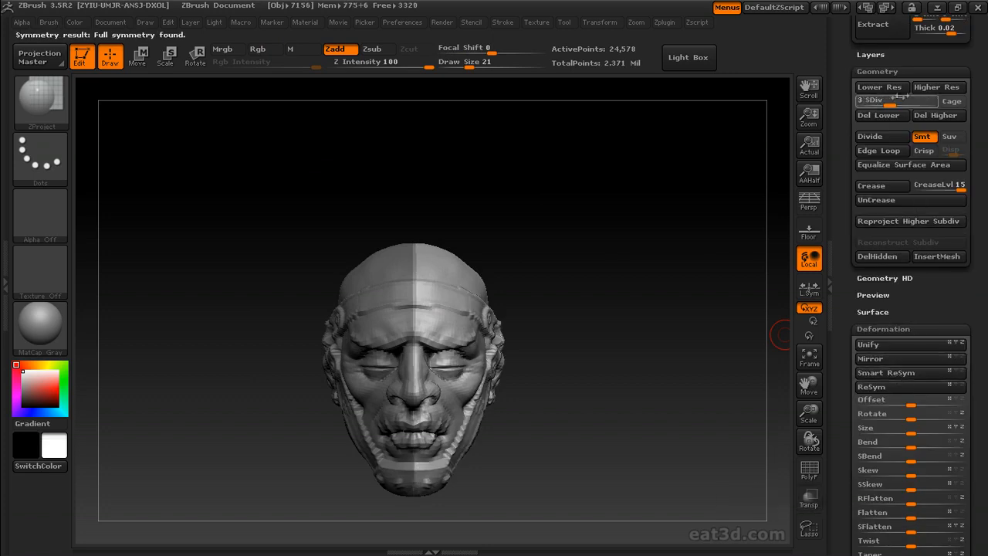
# Repeat Smart ReSym from subdivision level 3 up to level 6 and clear the mask.
pyautogui.click(898, 374)
pyautogui.click(916, 101)
pyautogui.click(903, 373)
pyautogui.click(927, 101)
pyautogui.click(887, 373)
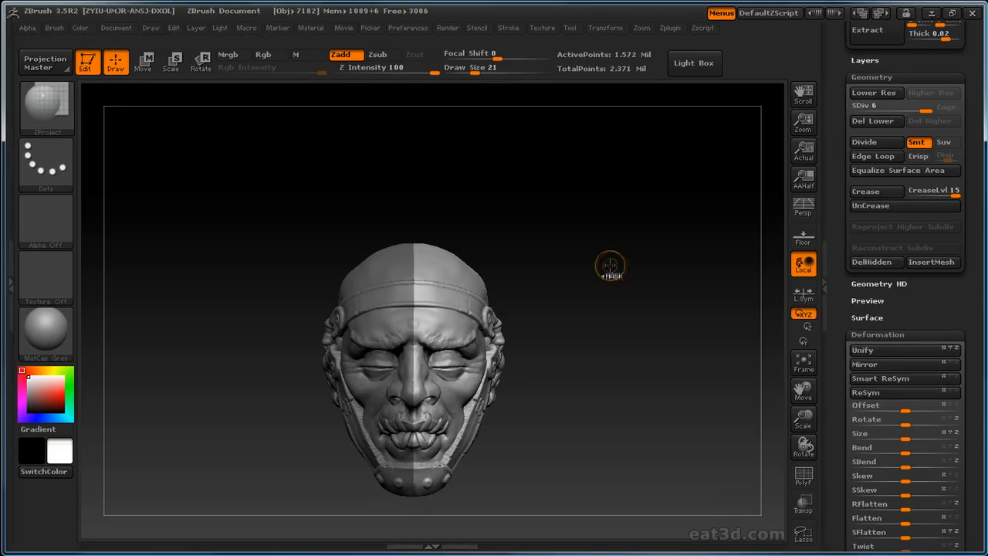
pyautogui.keyDown('ctrl'); pyautogui.moveTo(611, 267); pyautogui.dragTo(643, 285); pyautogui.keyUp('ctrl')
pyautogui.press('f')
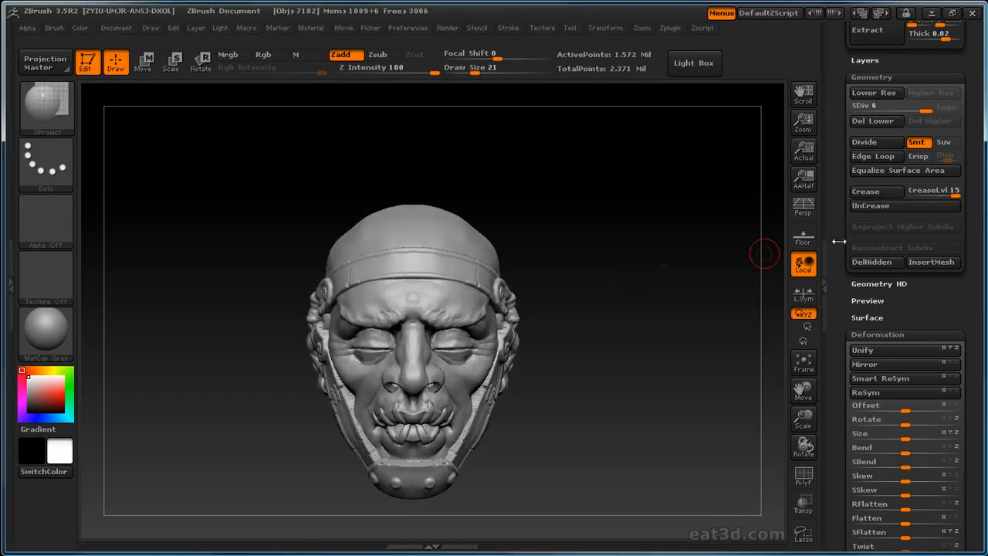
# Examine the projected straps, eyes and chin cup on the head from the front and both sides.
pyautogui.moveTo(834, 224); pyautogui.dragTo(836, 469)
pyautogui.moveTo(830, 177); pyautogui.dragTo(846, 236)
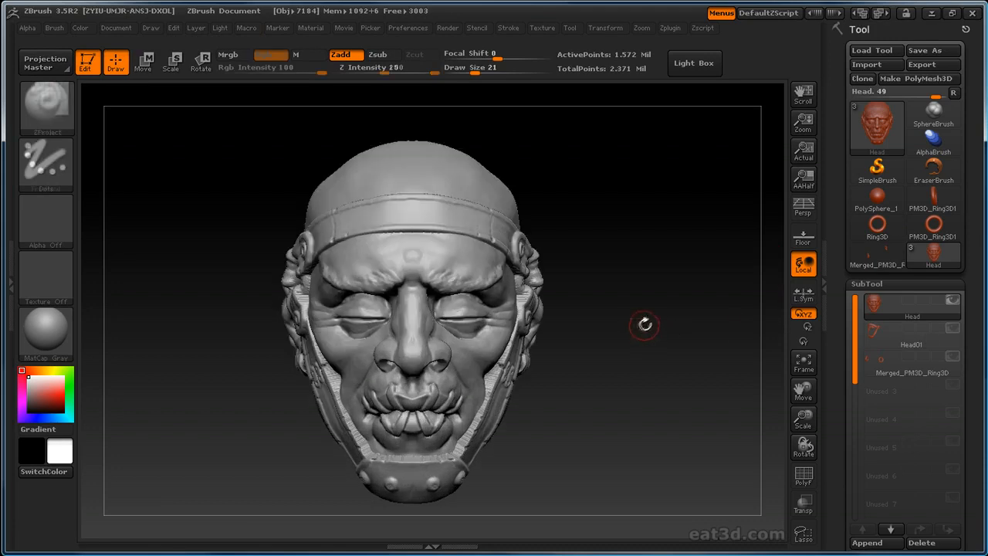
pyautogui.moveTo(681, 325); pyautogui.dragTo(655, 317)
pyautogui.moveTo(759, 316)
pyautogui.mouseDown()
pyautogui.moveTo(716, 302)
pyautogui.moveTo(724, 291)
pyautogui.moveTo(618, 318)
pyautogui.mouseUp()
pyautogui.click(945, 330)
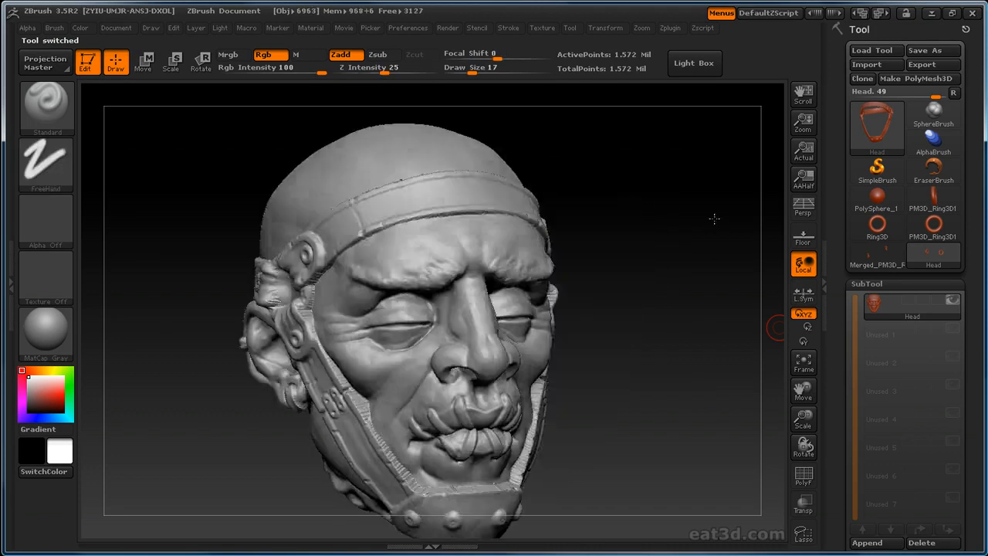
pyautogui.moveTo(712, 216)
pyautogui.mouseDown()
pyautogui.moveTo(684, 209)
pyautogui.moveTo(422, 323)
pyautogui.mouseUp()
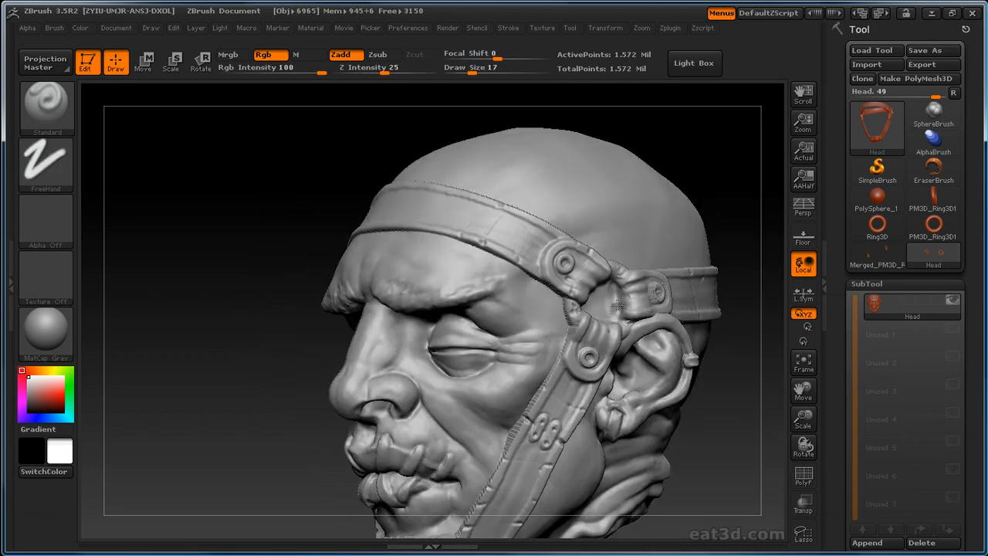
pyautogui.moveTo(723, 223); pyautogui.dragTo(658, 309)
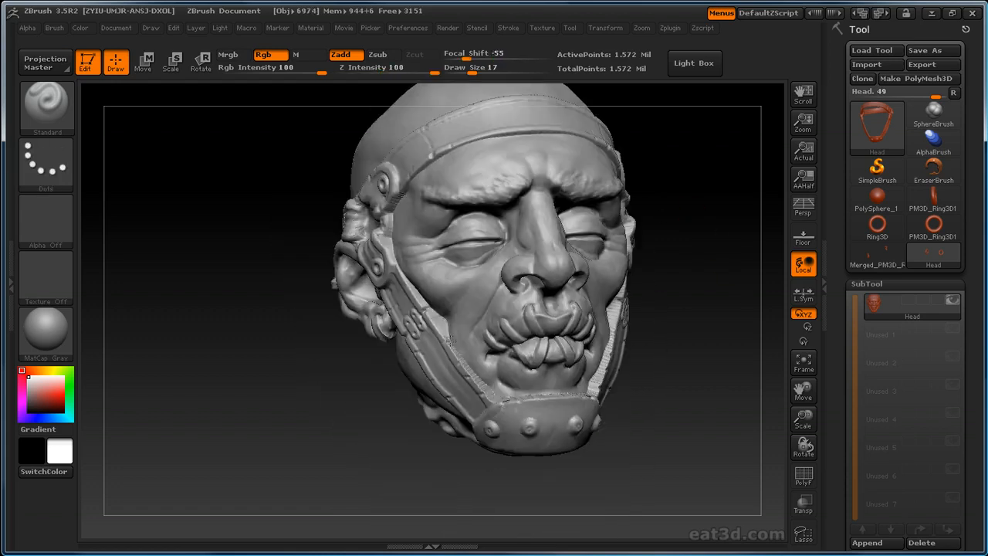
pyautogui.moveTo(605, 374); pyautogui.dragTo(503, 393)
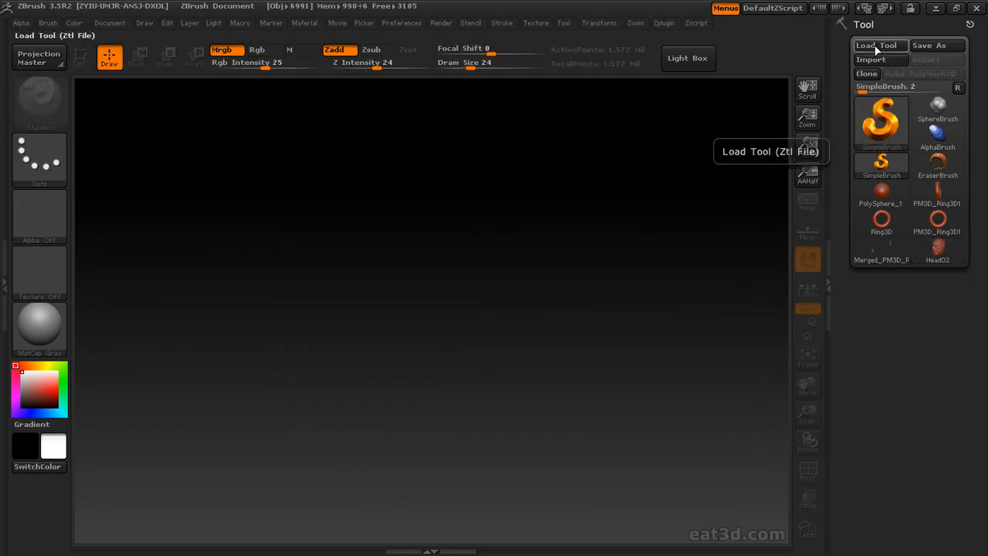
# Load the tool RetopHead01.ZTL from the 06_Retop folder of Eat3D.
pyautogui.click(875, 45)
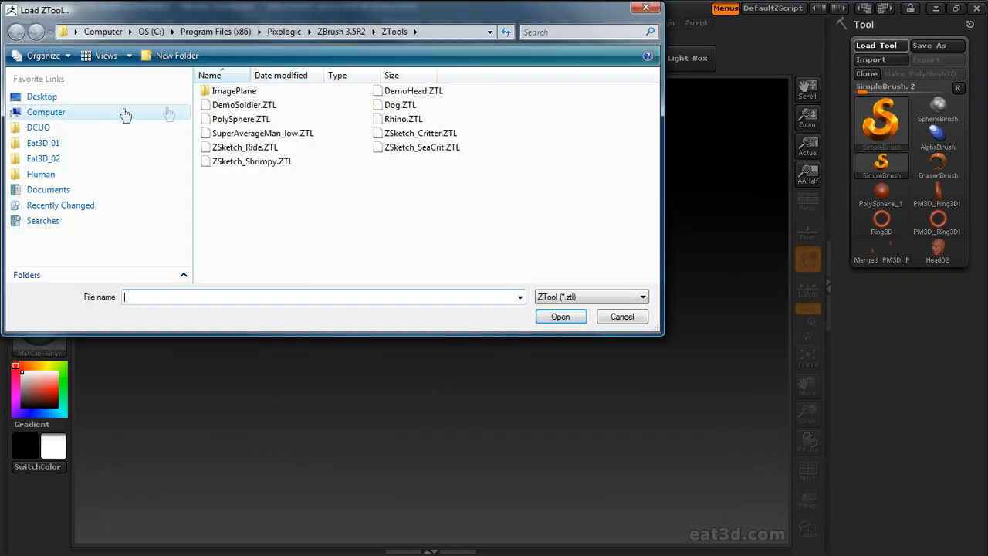
pyautogui.click(45, 143)
pyautogui.doubleClick(244, 163)
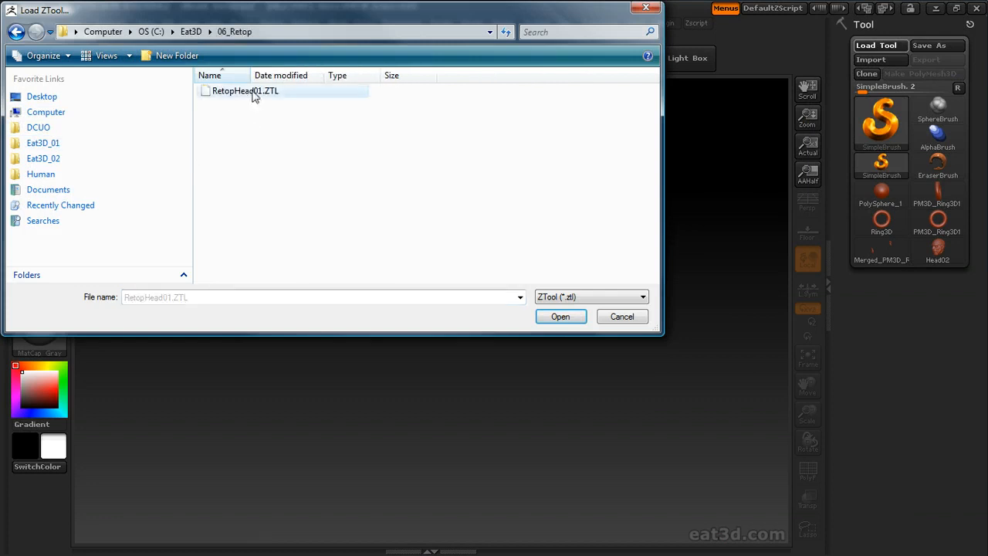
pyautogui.doubleClick(250, 94)
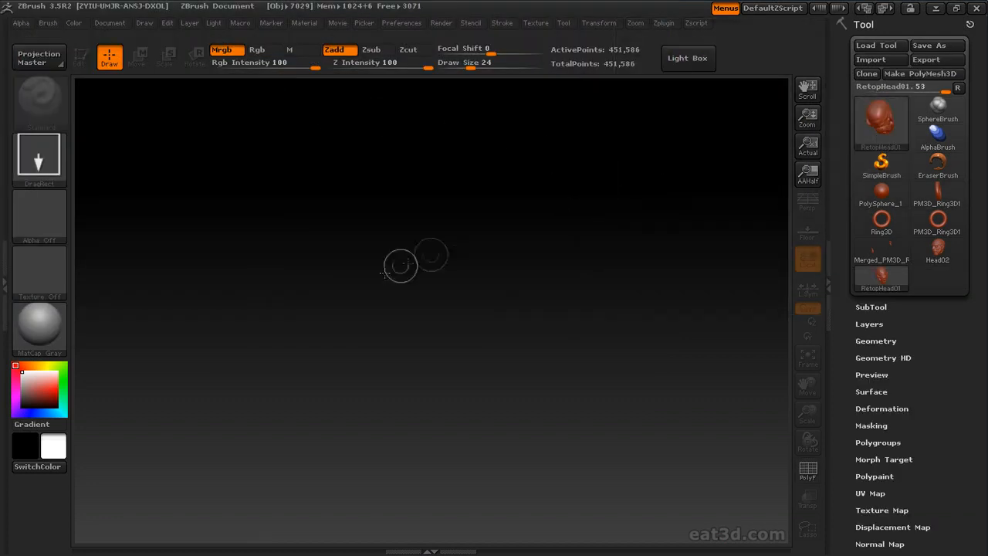
# Place the RetopHead01 tool on the canvas and enter Edit mode.
pyautogui.moveTo(378, 280); pyautogui.dragTo(378, 379)
pyautogui.click(79, 55)
pyautogui.moveTo(571, 232)
pyautogui.mouseDown()
pyautogui.moveTo(600, 227)
pyautogui.moveTo(626, 265)
pyautogui.moveTo(600, 257)
pyautogui.moveTo(643, 269)
pyautogui.mouseUp()
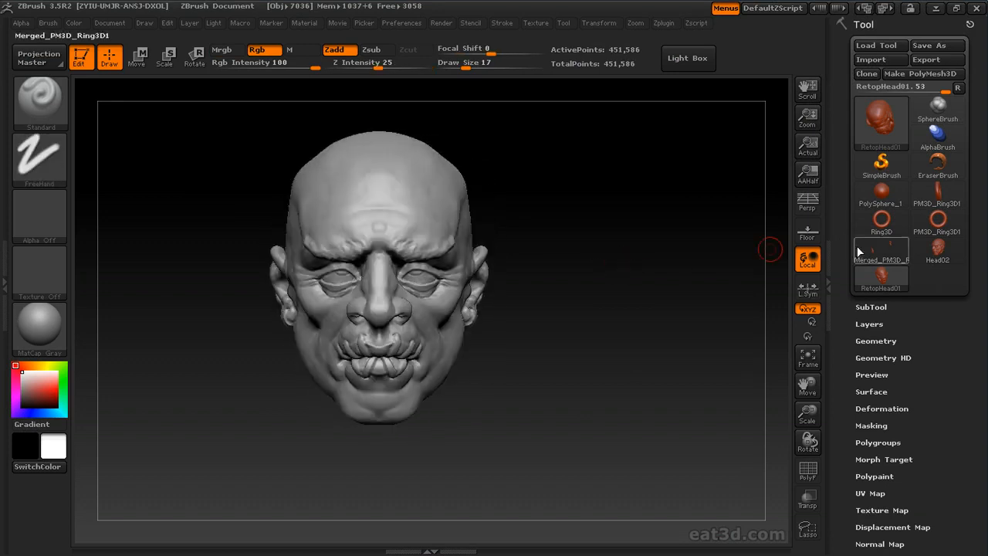
# Switch to the Head02 tool and append RetopHead01 as a subtool.
pyautogui.moveTo(848, 273); pyautogui.dragTo(850, 227)
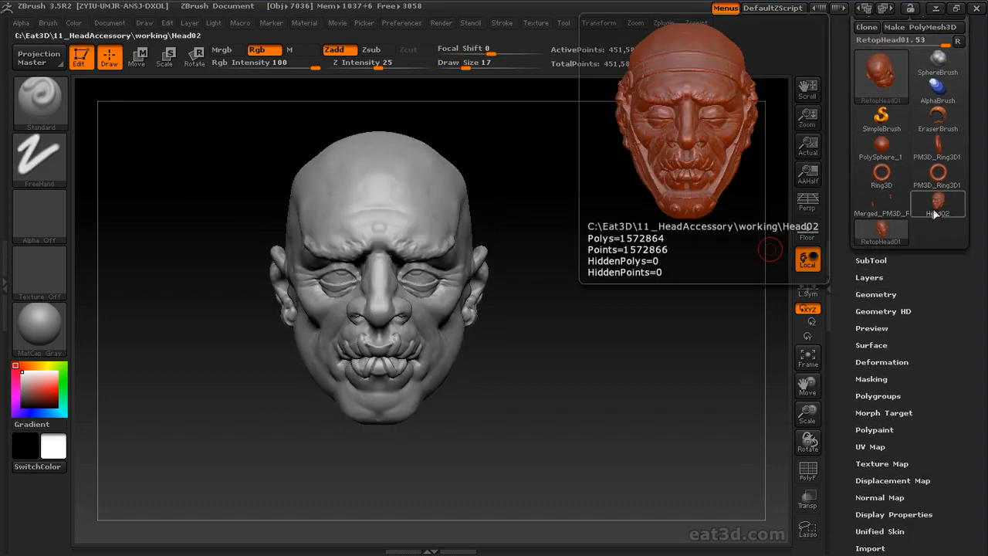
pyautogui.click(934, 214)
pyautogui.click(866, 258)
pyautogui.click(870, 400)
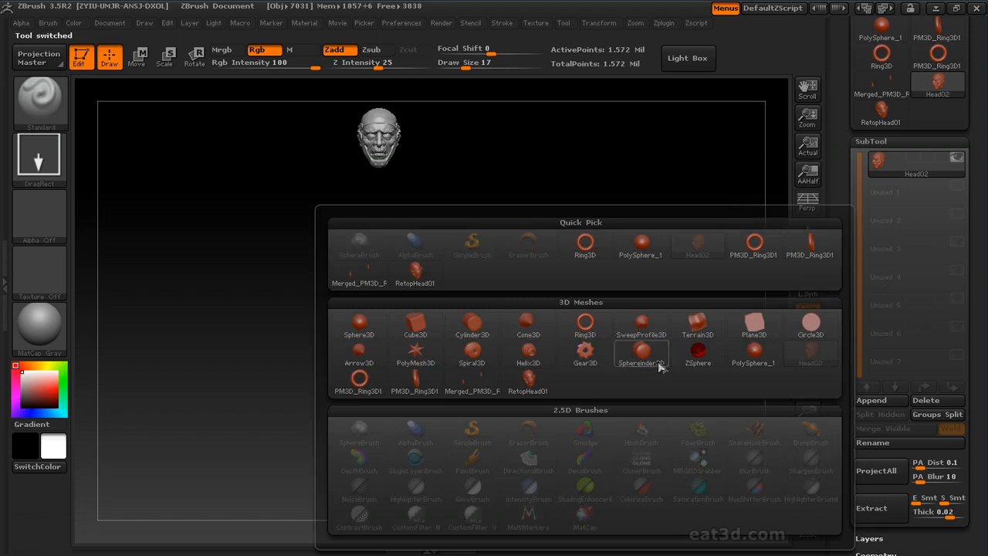
pyautogui.click(426, 275)
pyautogui.press('f')
pyautogui.moveTo(710, 274); pyautogui.dragTo(688, 268)
pyautogui.moveTo(709, 363); pyautogui.dragTo(635, 318)
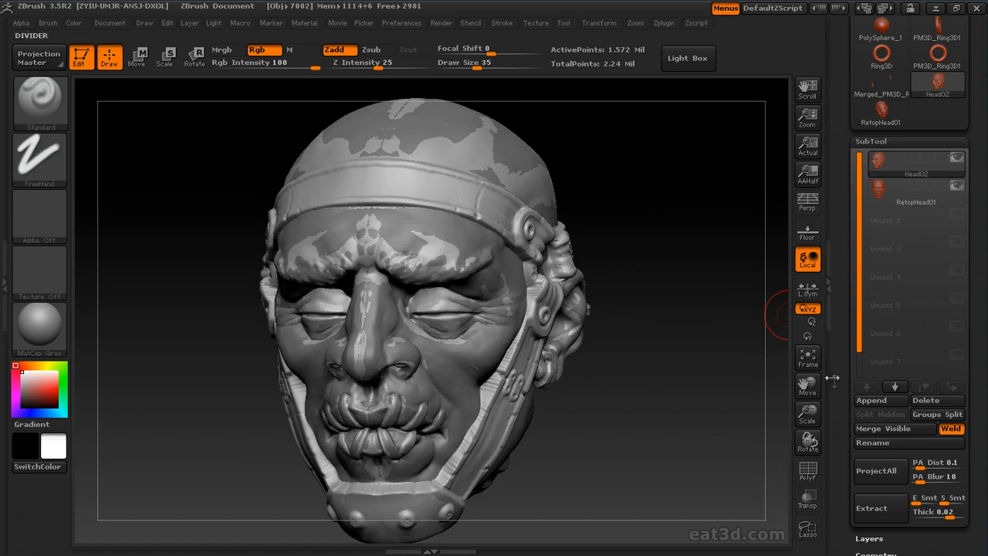
# Set the Head02 subtool's subdivision level to 6.
pyautogui.moveTo(835, 383); pyautogui.dragTo(839, 332)
pyautogui.click(881, 452)
pyautogui.click(902, 363)
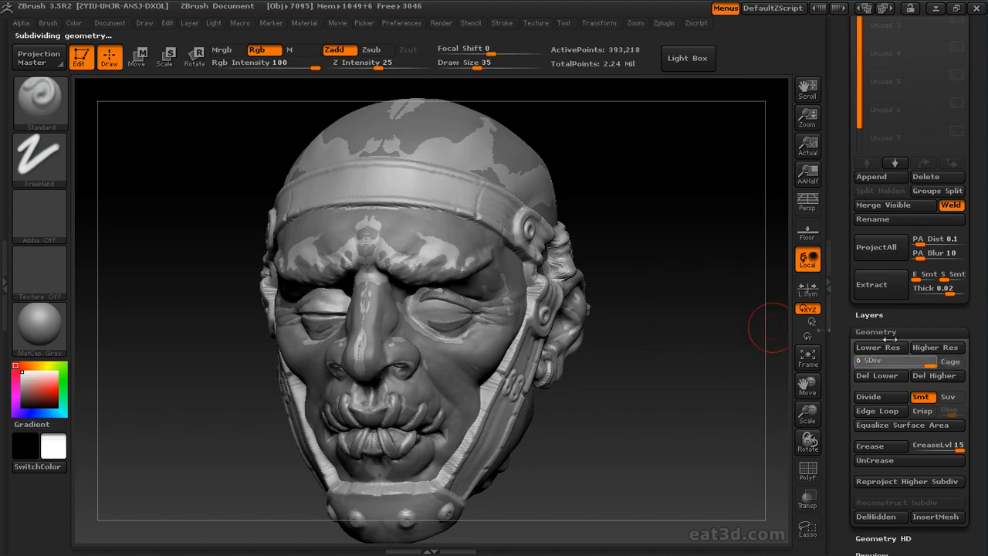
pyautogui.keyDown('alt'); pyautogui.moveTo(712, 229); pyautogui.dragTo(687, 257); pyautogui.keyUp('alt')
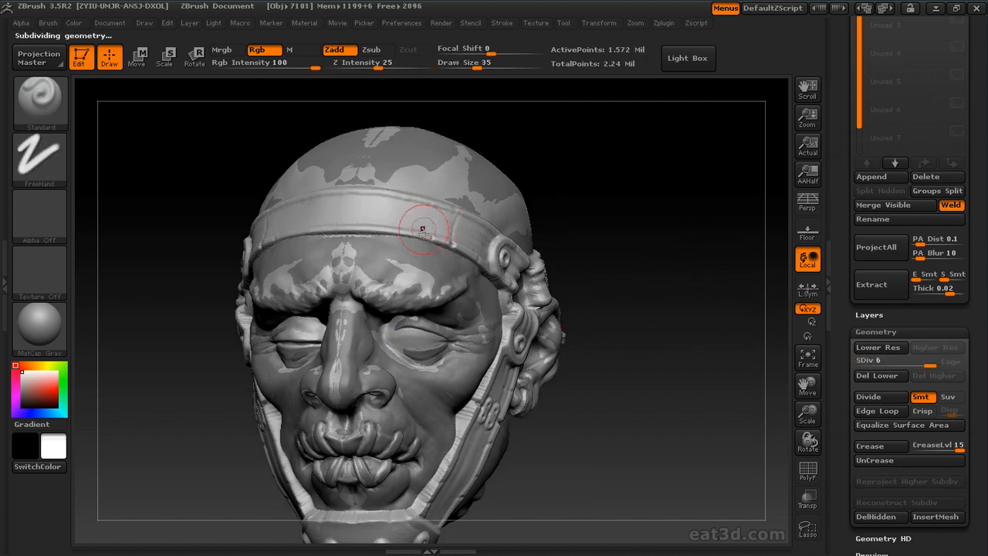
# Project RetopHead01's open eye onto Head02 with the ZProject brush at draw size 44, and hide RetopHead01.
pyautogui.click(40, 100)
pyautogui.click(736, 309)
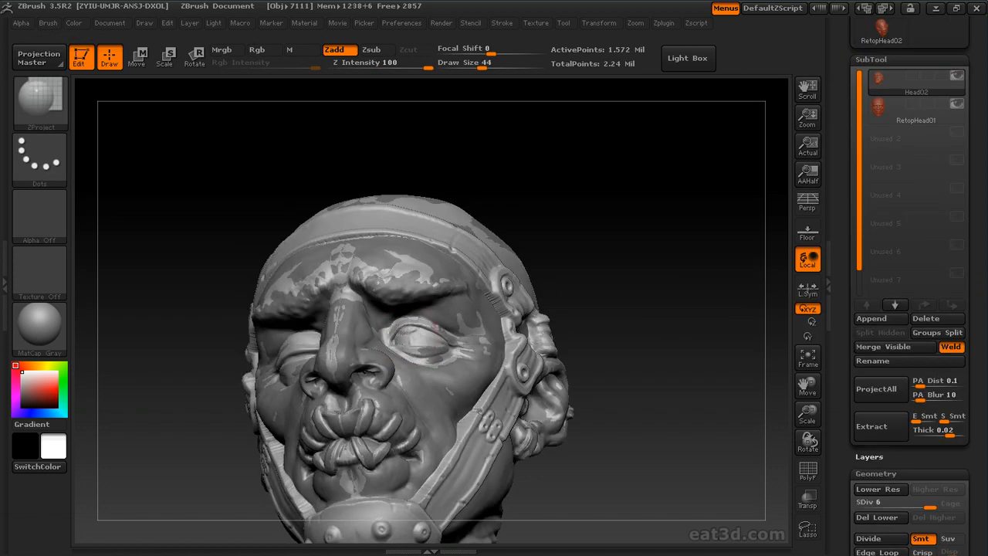
pyautogui.moveTo(665, 288); pyautogui.dragTo(638, 275)
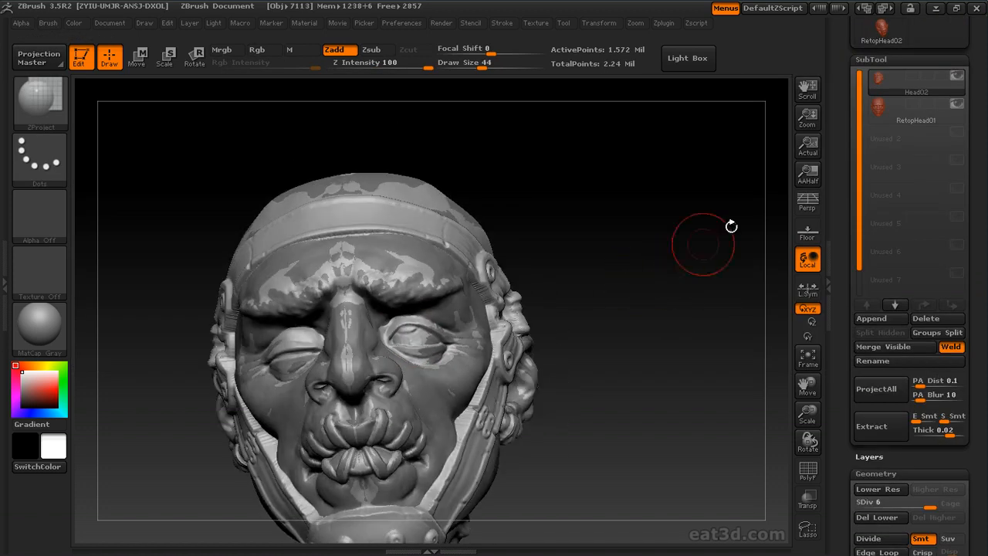
pyautogui.click(956, 104)
pyautogui.moveTo(745, 192); pyautogui.dragTo(663, 254)
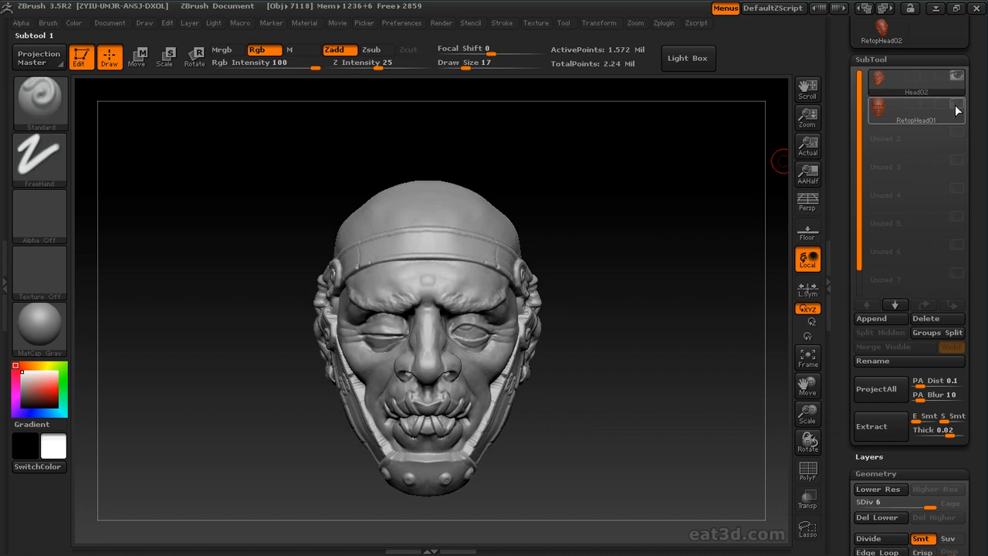
# Delete the RetopHead01 subtool.
pyautogui.click(926, 117)
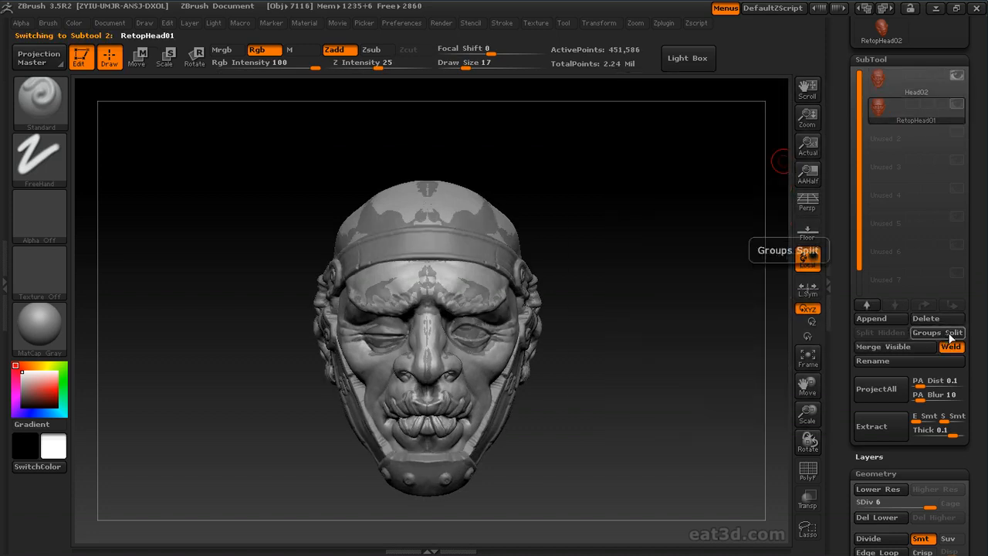
pyautogui.click(926, 318)
# Save the head tool in the working folder inside Eat3D's 11_HeadAccessory folder.
pyautogui.scroll(3, 863, 216)
pyautogui.click(930, 25)
pyautogui.click(42, 142)
pyautogui.doubleClick(208, 226)
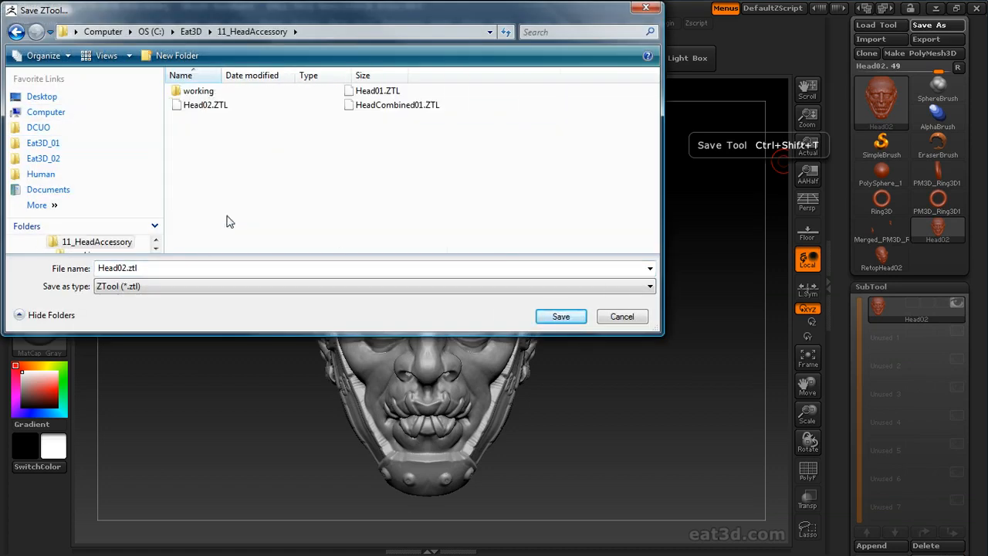
pyautogui.doubleClick(193, 93)
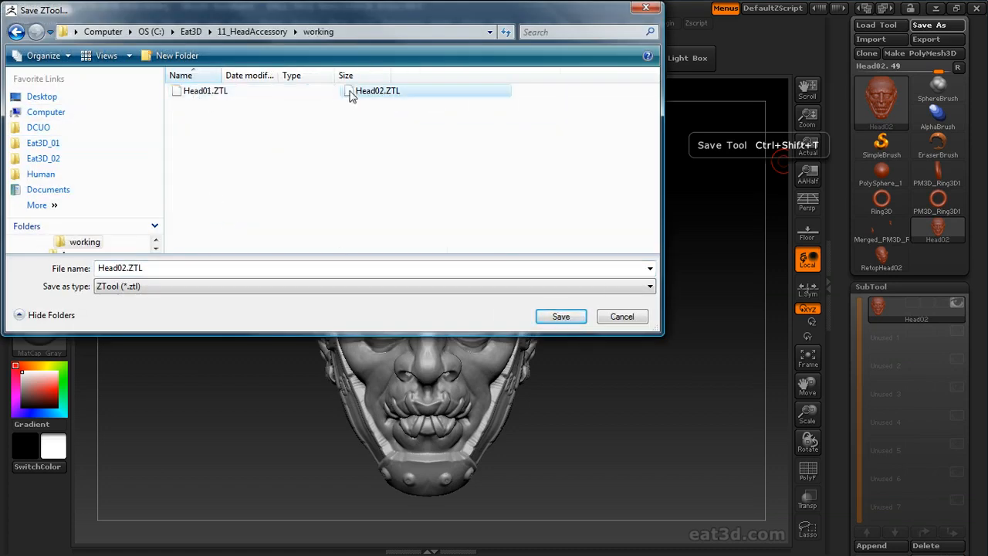